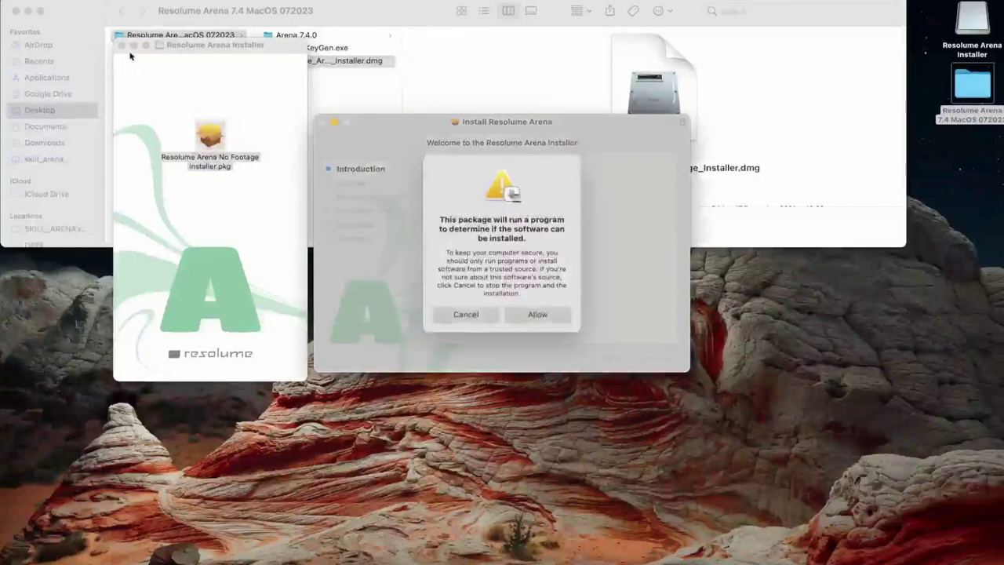
Allow the package to check the system, continue through the Resolume Arena installer, and agree to the software license
{"action": "left_click", "coordinate": [124, 46]}
{"action": "left_click", "coordinate": [537, 315]}
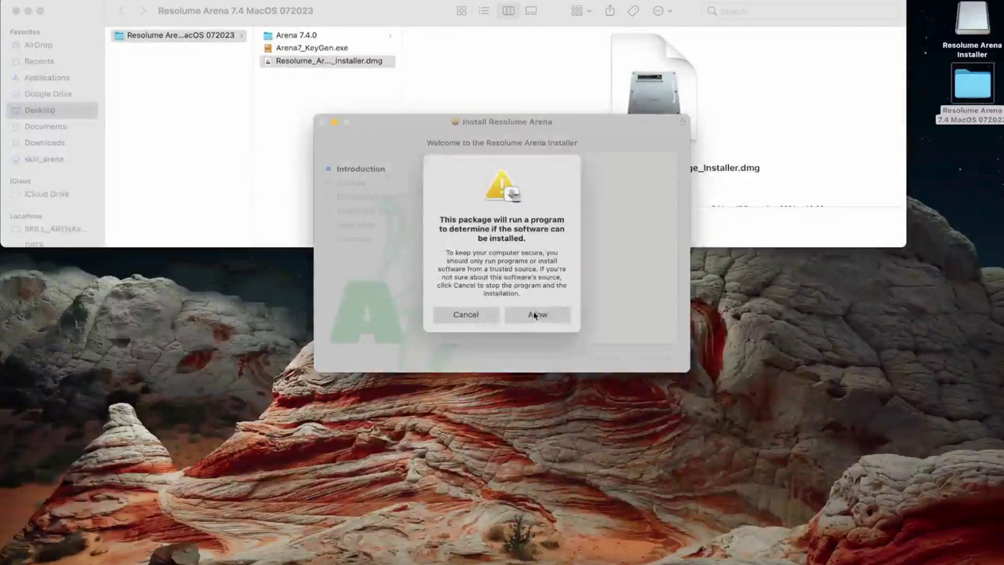
{"action": "left_click", "coordinate": [655, 359]}
{"action": "left_click", "coordinate": [661, 359]}
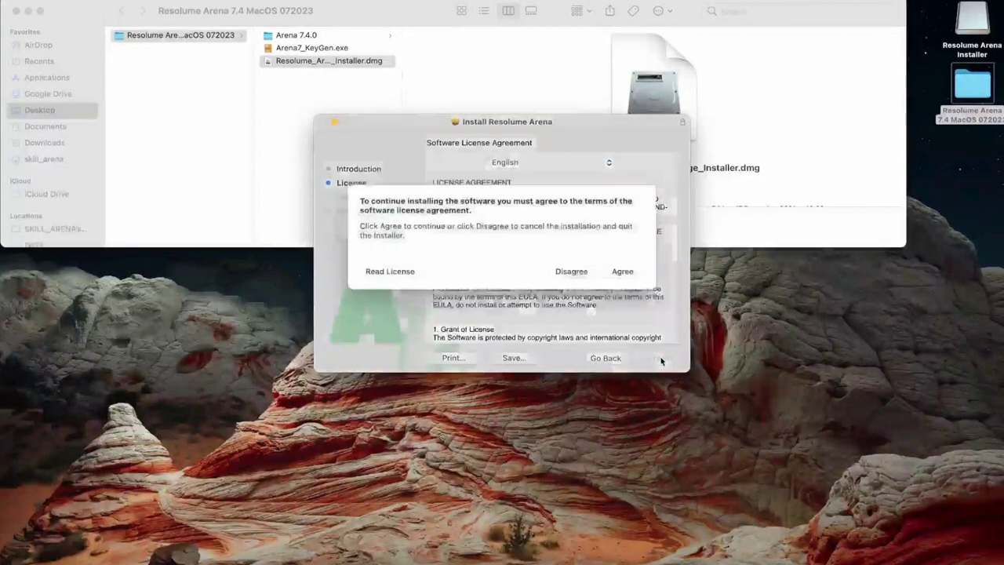
{"action": "left_click", "coordinate": [626, 278]}
Start the Resolume Arena installation and authorize it with the account password
{"action": "left_click", "coordinate": [654, 360]}
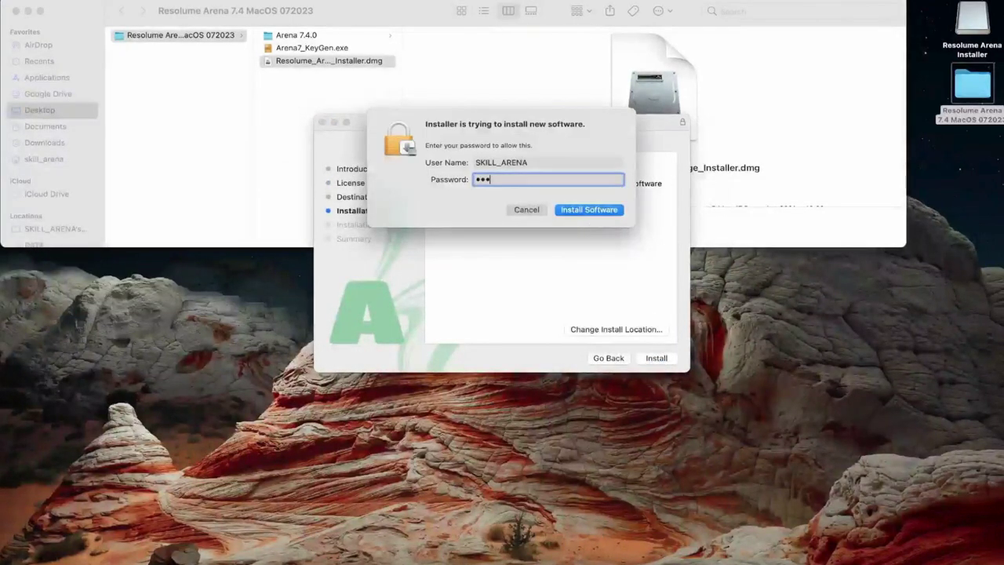
{"action": "type", "text": "•••••••••"}
{"action": "left_click", "coordinate": [589, 210]}
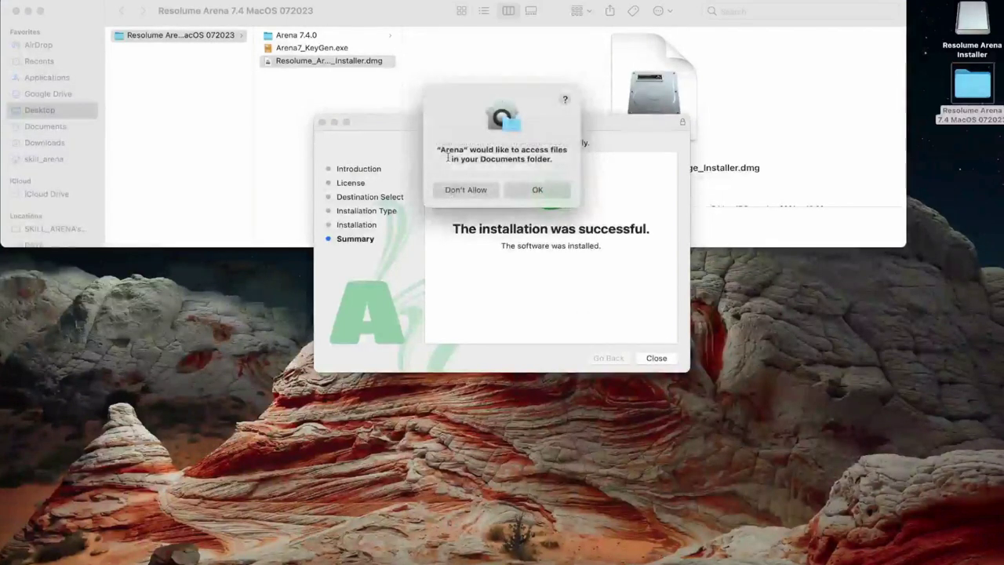
Grant Arena access to the Documents folder, close the finished installer, and return to Arena
{"action": "left_click", "coordinate": [540, 191]}
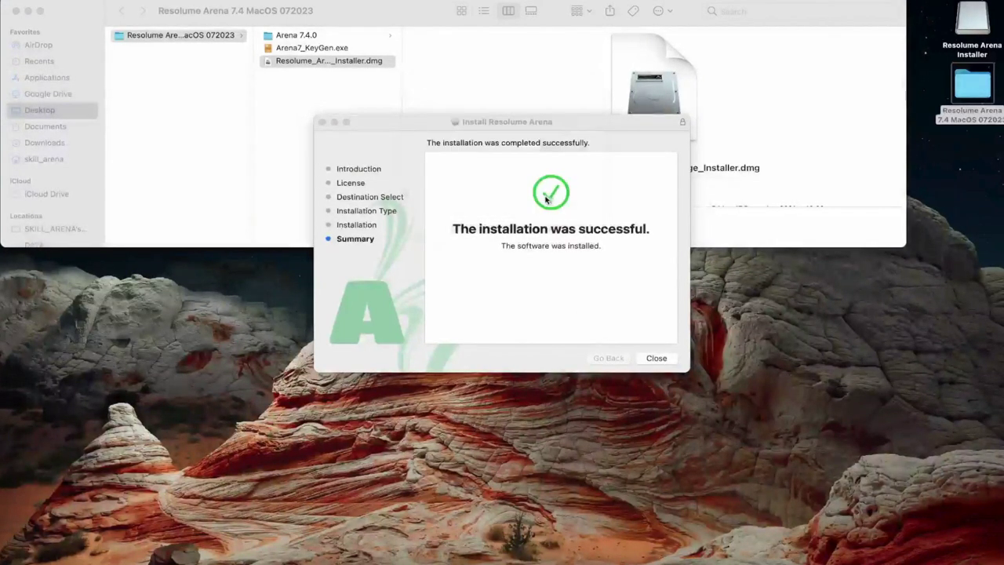
{"action": "left_click", "coordinate": [641, 358]}
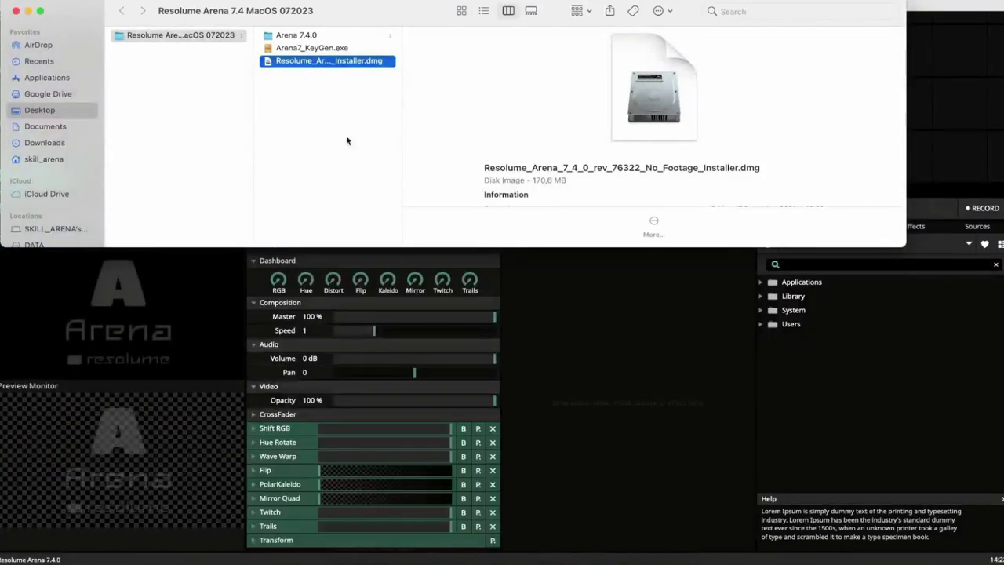
{"action": "left_click", "coordinate": [550, 312]}
Check the Registration and General pages of Arena's preferences, and close the preferences
{"action": "left_click", "coordinate": [39, 1]}
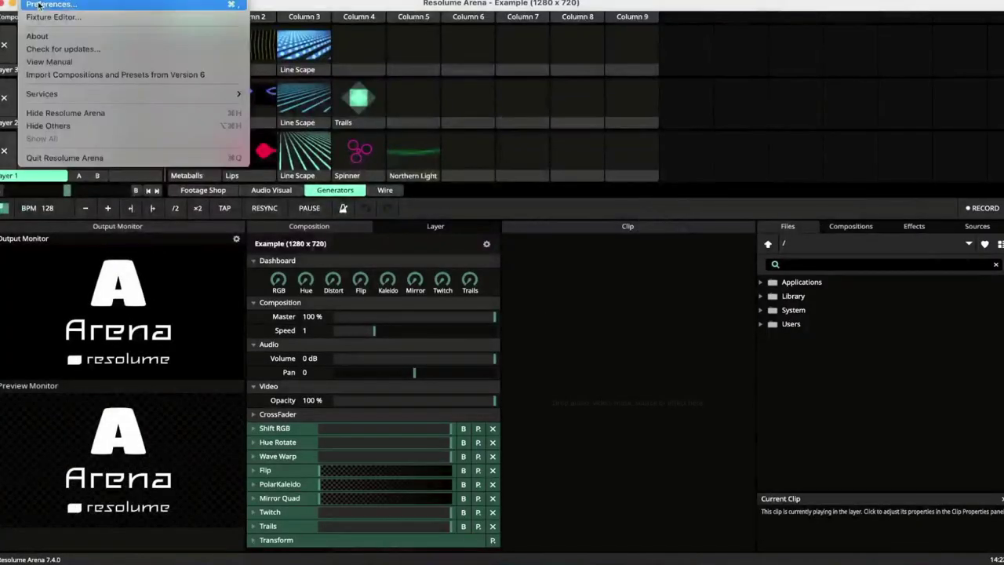
{"action": "left_click", "coordinate": [40, 4]}
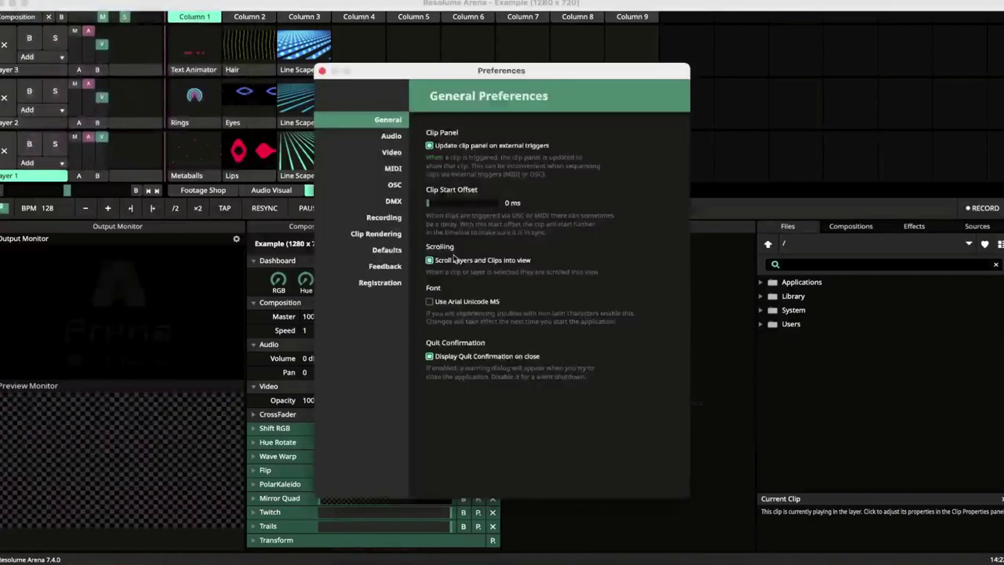
{"action": "left_click", "coordinate": [385, 282]}
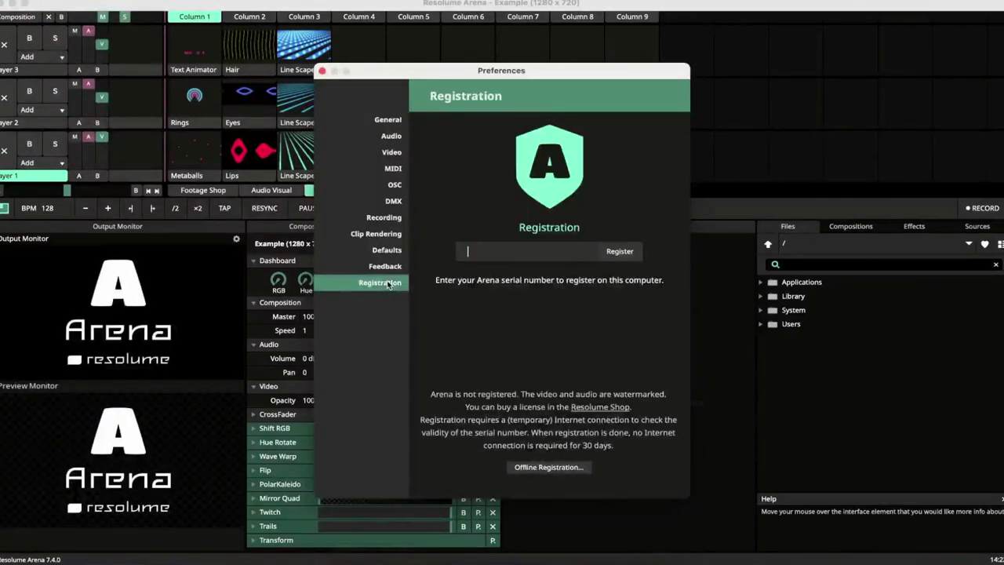
{"action": "left_click", "coordinate": [387, 119]}
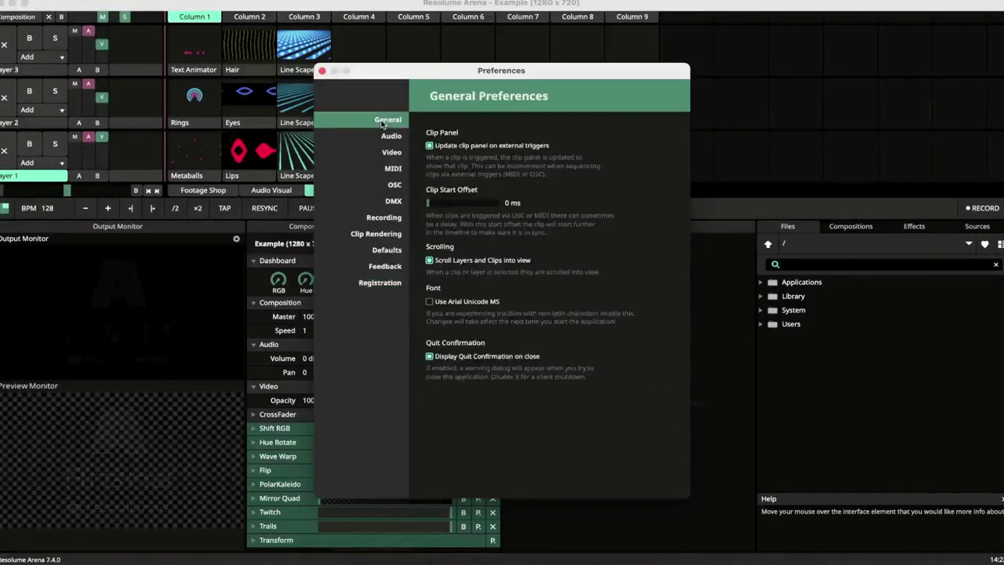
{"action": "left_click", "coordinate": [322, 71]}
View the version information of Arena and dismiss it
{"action": "left_click", "coordinate": [35, 0]}
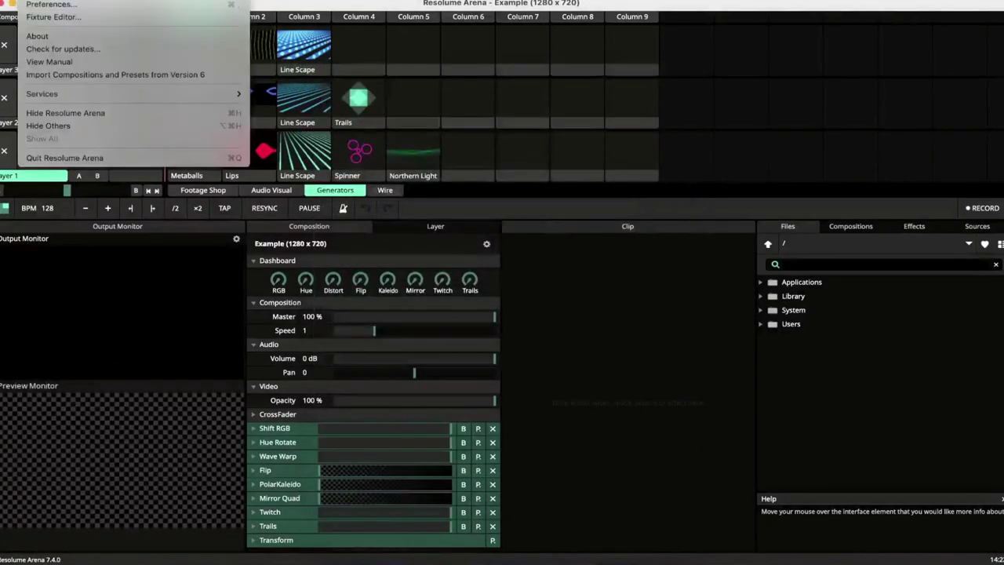
{"action": "left_click", "coordinate": [100, 42]}
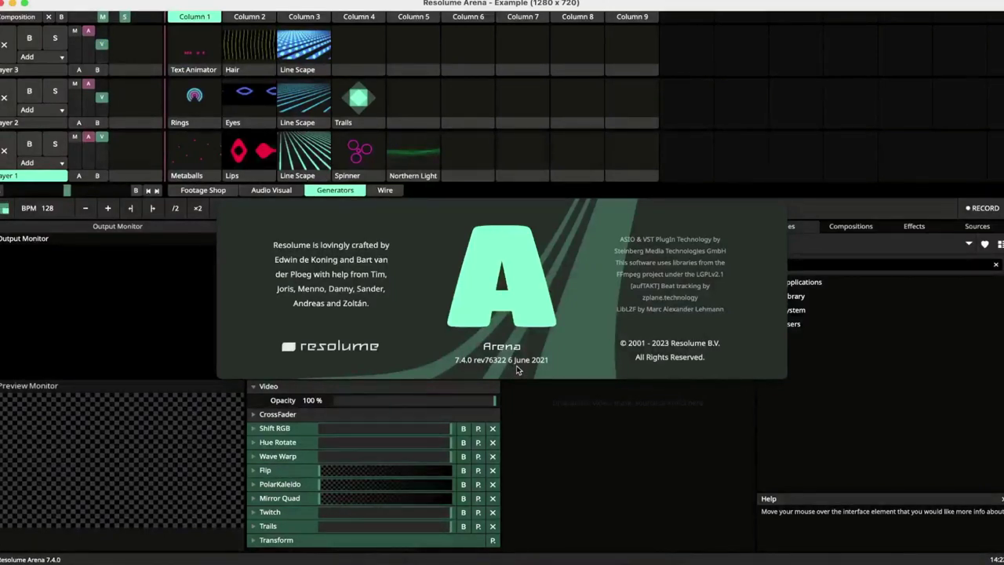
{"action": "left_click", "coordinate": [527, 338]}
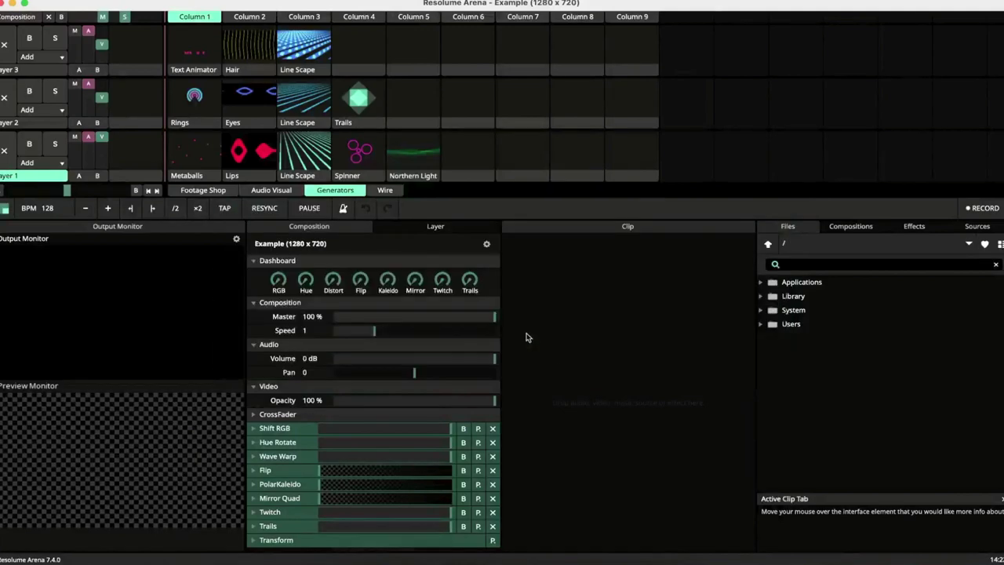
Open the offline registration page in Arena's preferences and copy the registration code
{"action": "left_click", "coordinate": [37, 1]}
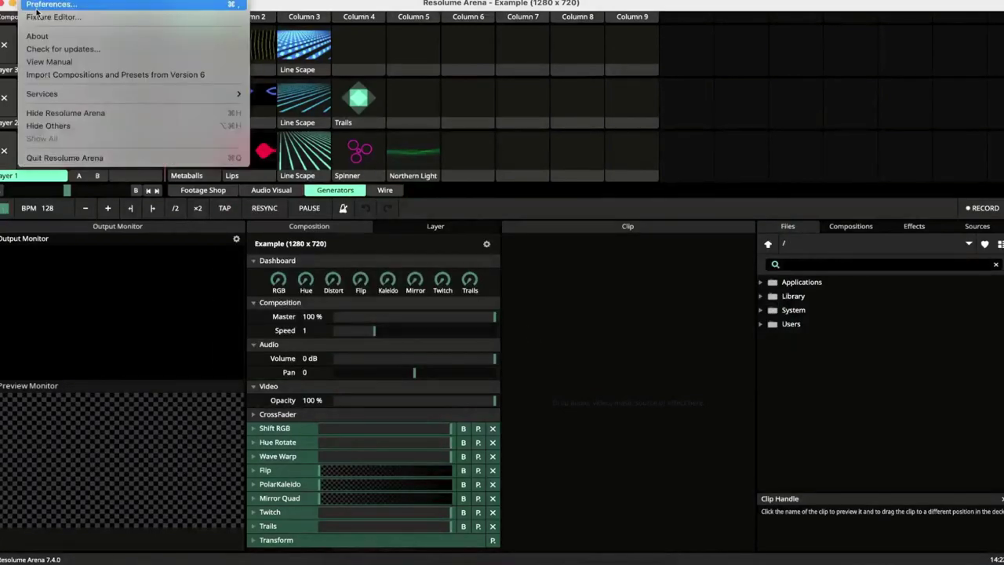
{"action": "left_click", "coordinate": [37, 6]}
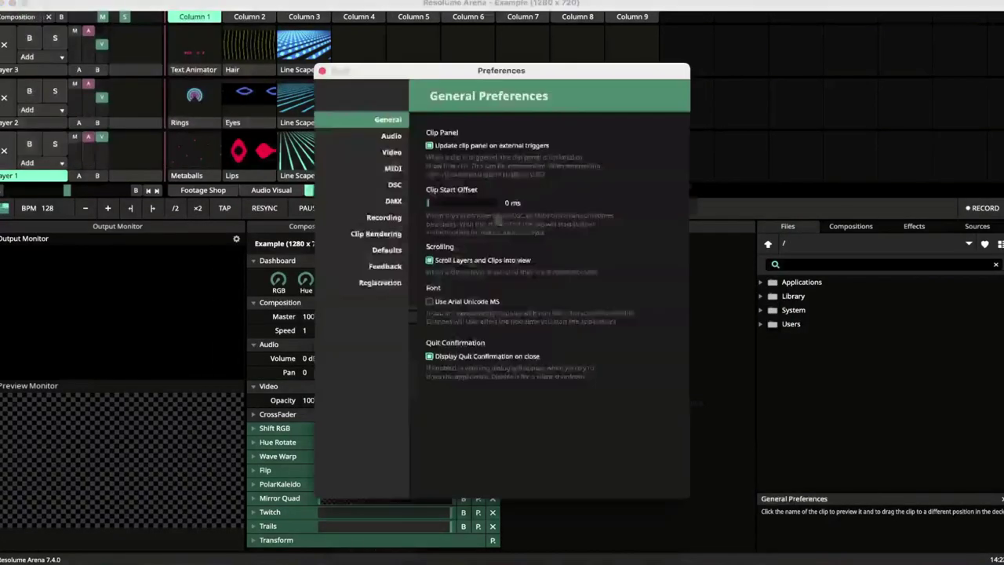
{"action": "left_click", "coordinate": [397, 282]}
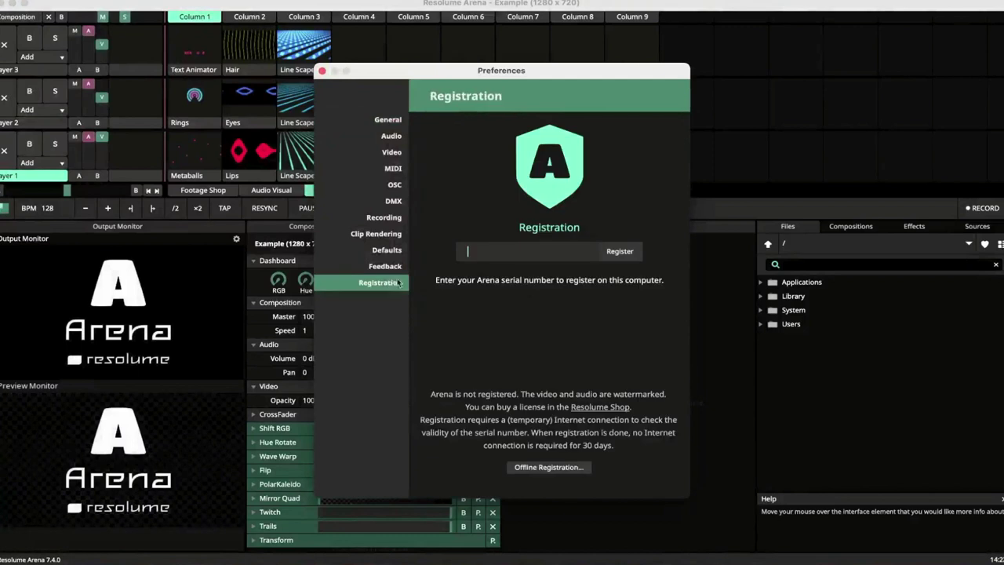
{"action": "left_click", "coordinate": [551, 470]}
{"action": "left_click", "coordinate": [534, 253]}
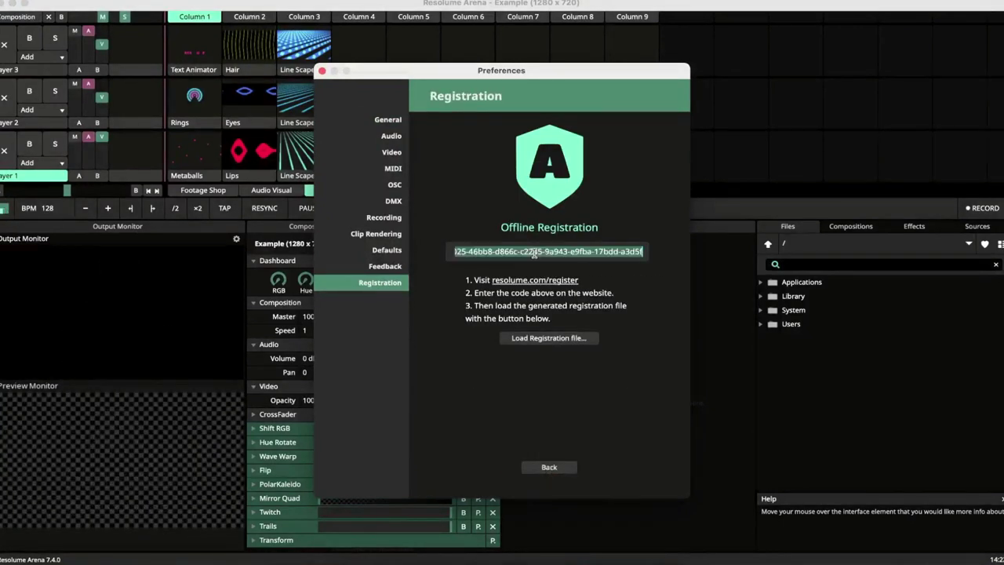
{"action": "right_click", "coordinate": [534, 254]}
{"action": "left_click", "coordinate": [506, 274]}
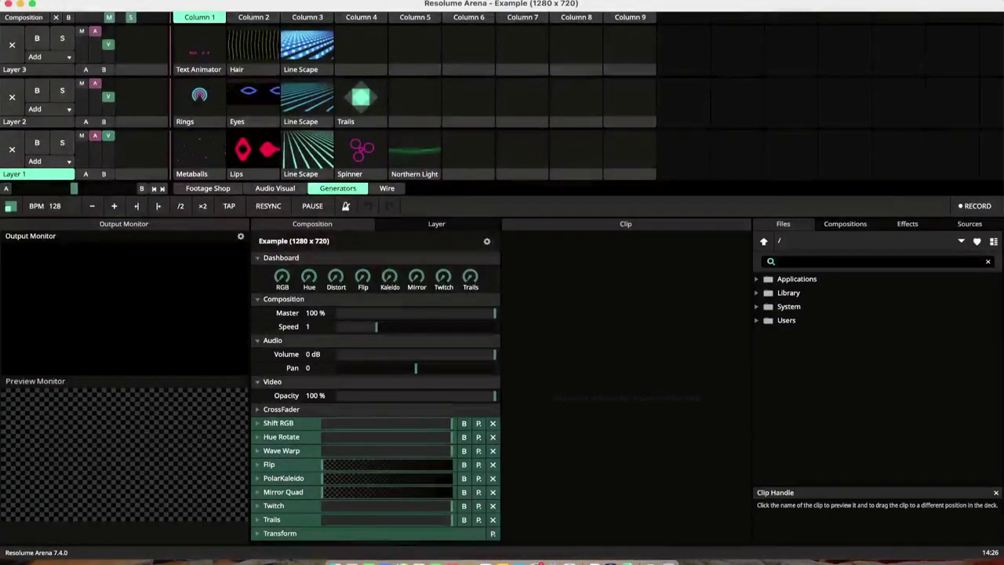
Try to load the Registration.avr file from Downloads as Arena's offline registration, and close the preferences
{"action": "left_click", "coordinate": [45, 1]}
{"action": "left_click", "coordinate": [48, 6]}
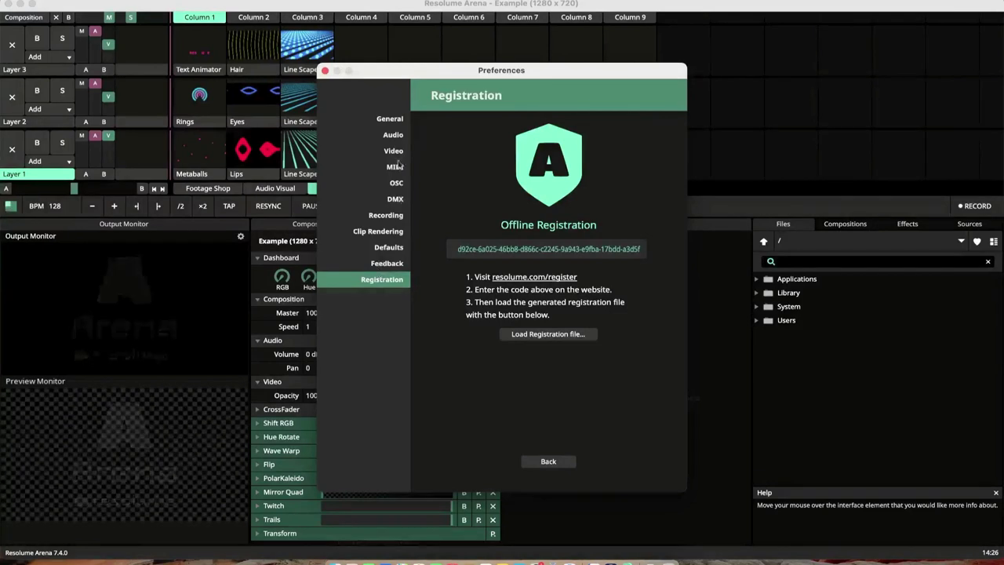
{"action": "left_click", "coordinate": [394, 120]}
{"action": "left_click", "coordinate": [384, 280]}
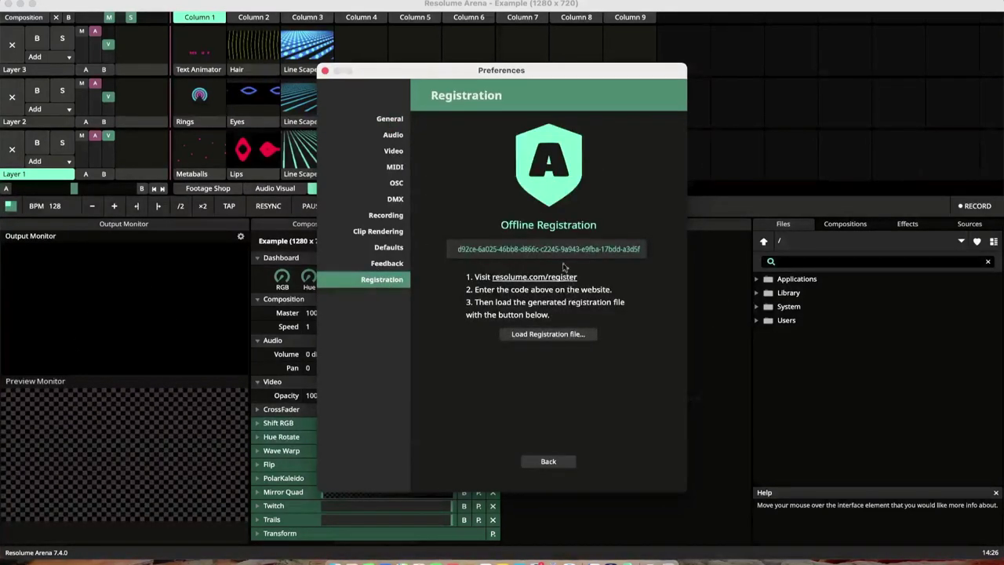
{"action": "left_click", "coordinate": [556, 336]}
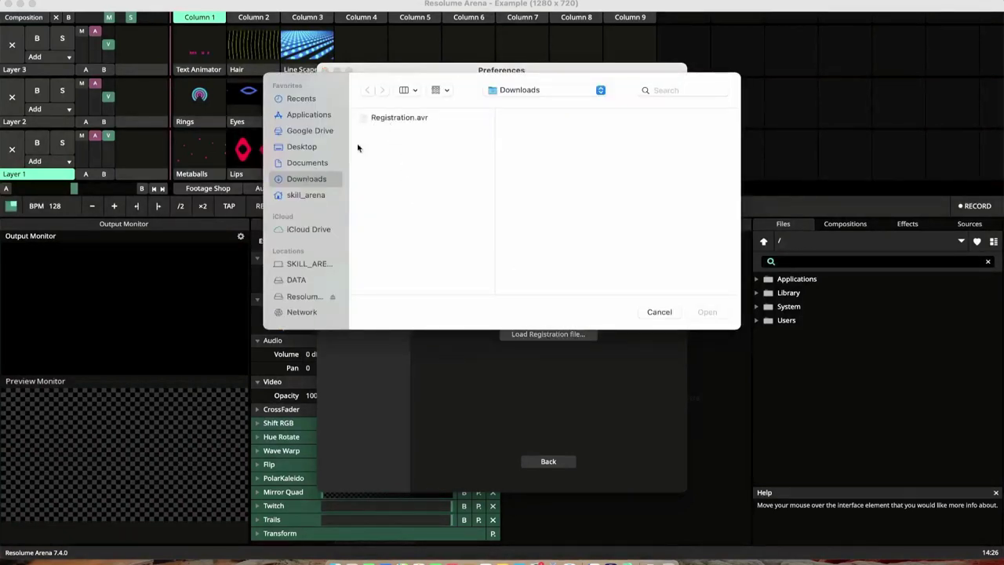
{"action": "left_click", "coordinate": [408, 117]}
{"action": "left_click", "coordinate": [712, 315]}
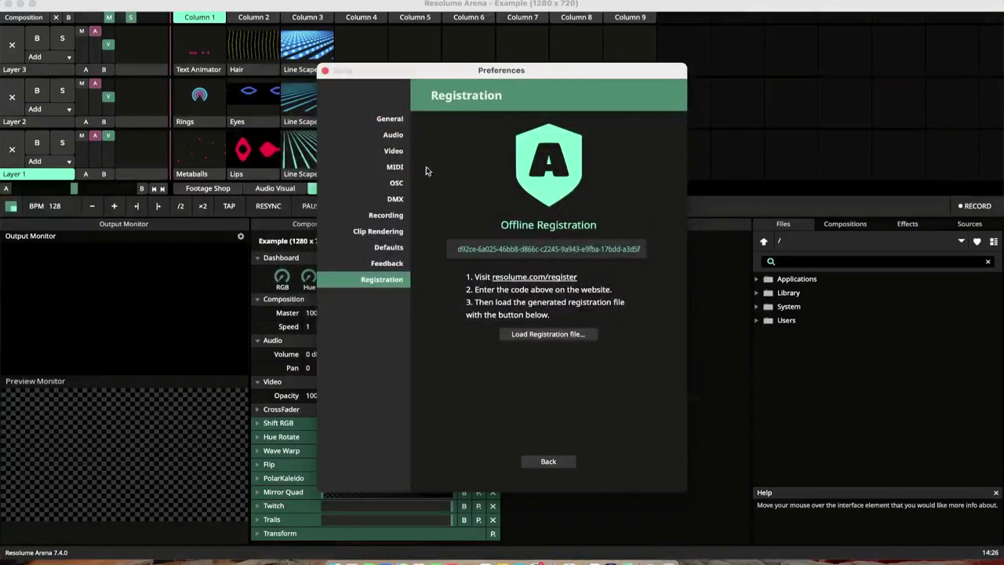
{"action": "left_click", "coordinate": [325, 71]}
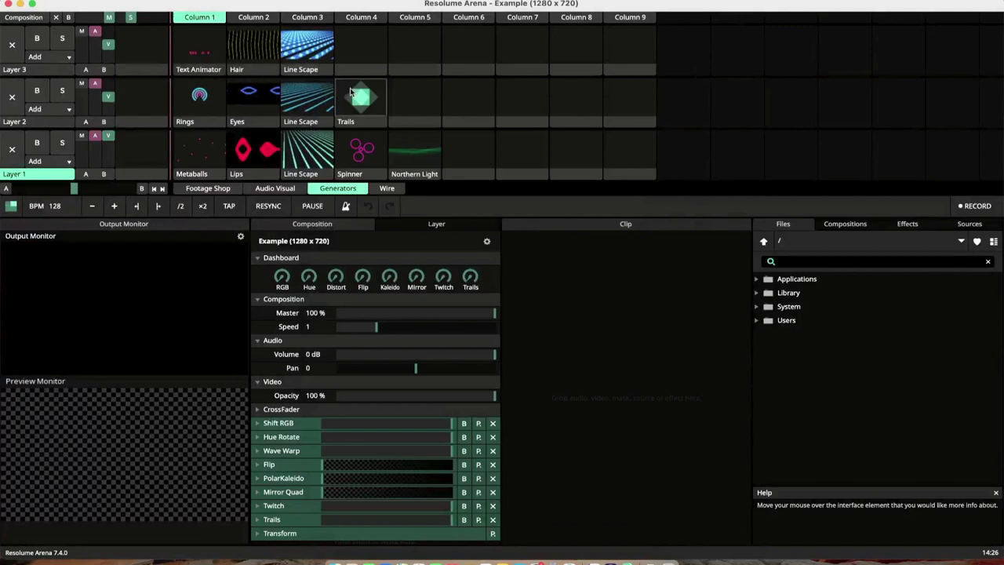
Restart Arena and check the Registration page of its preferences
{"action": "left_click", "coordinate": [57, 3]}
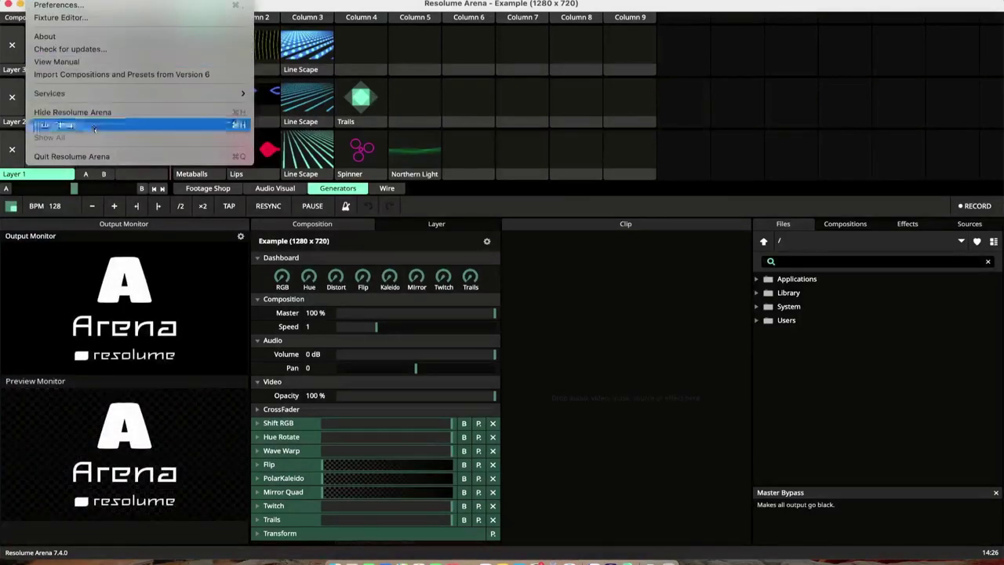
{"action": "left_click", "coordinate": [98, 157]}
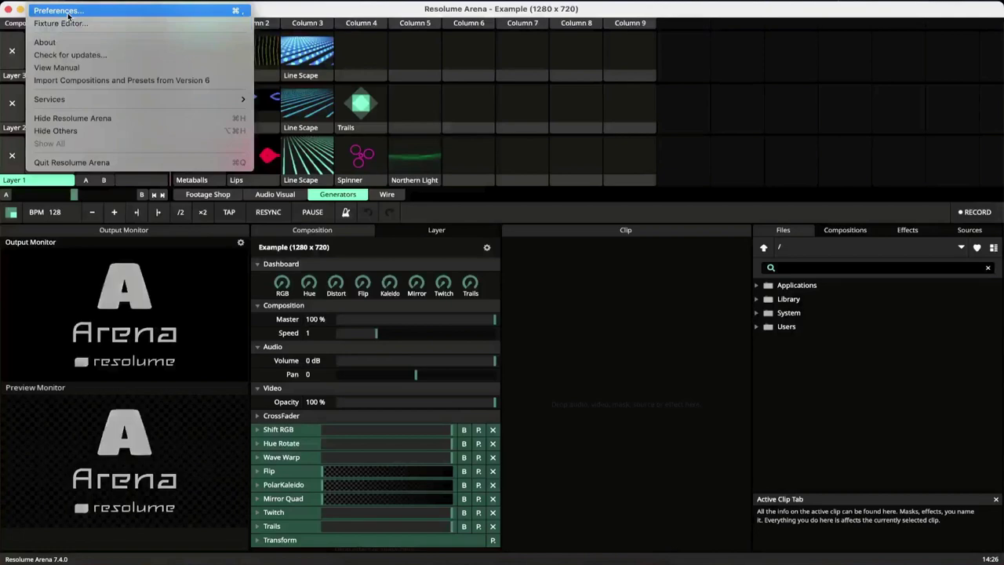
{"action": "left_click", "coordinate": [68, 11]}
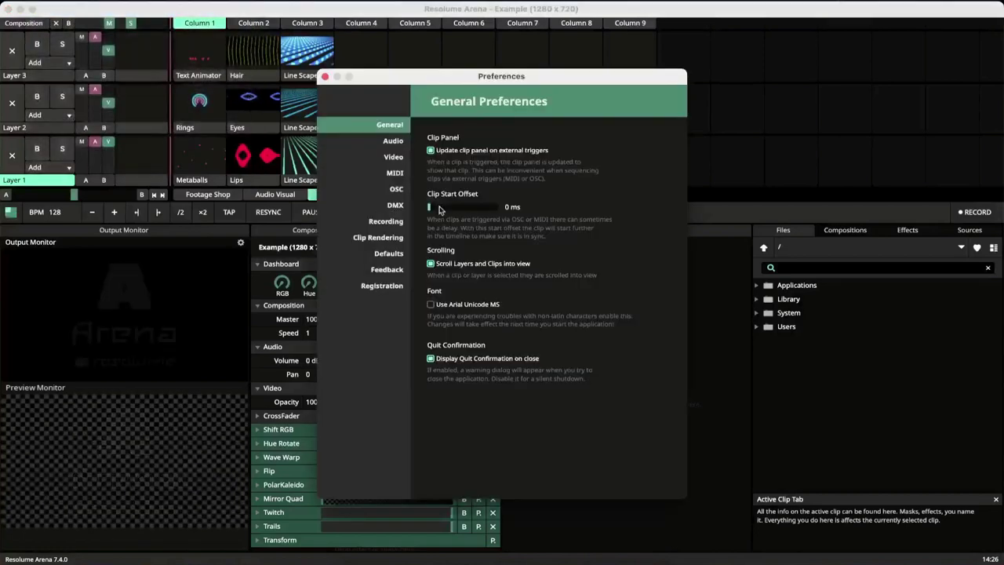
{"action": "left_click", "coordinate": [376, 286]}
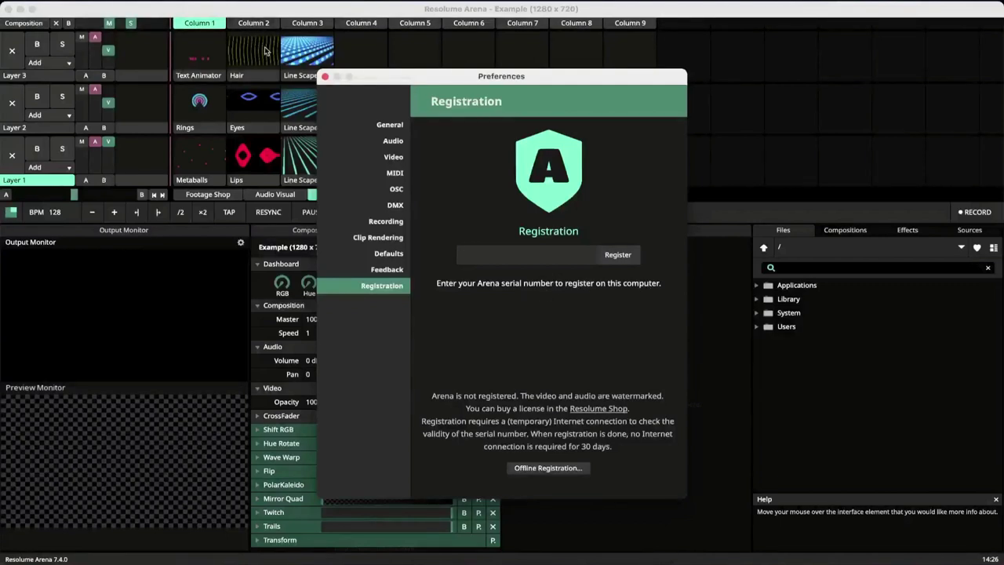
{"action": "left_click", "coordinate": [325, 77]}
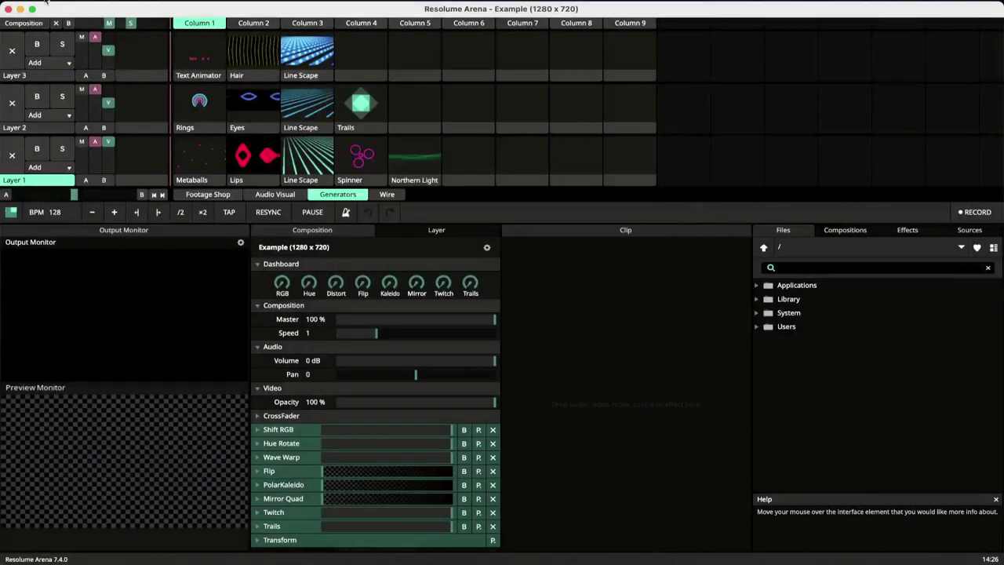
Save the composition and quit Arena
{"action": "left_click", "coordinate": [45, 2]}
{"action": "left_click", "coordinate": [56, 164]}
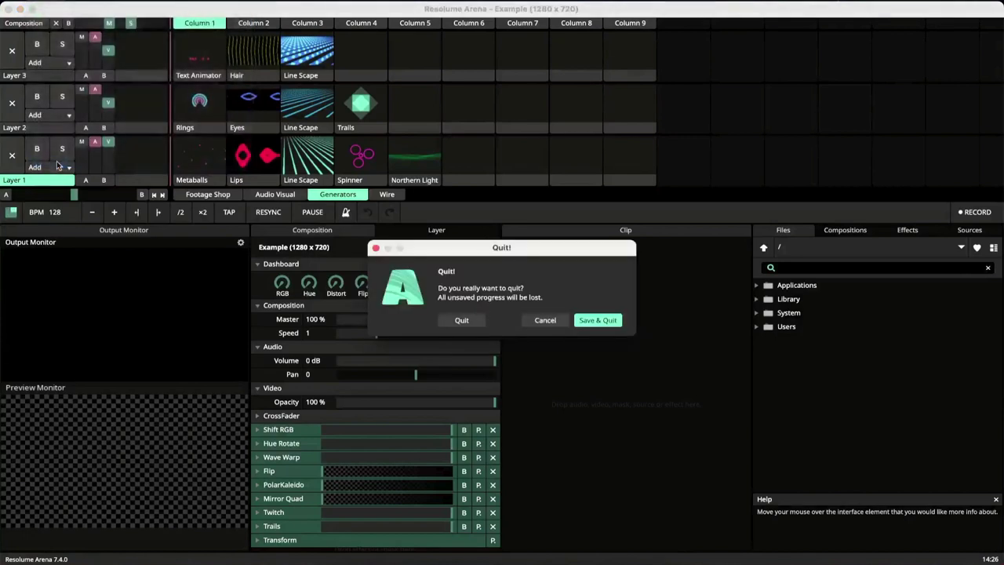
{"action": "left_click", "coordinate": [611, 323]}
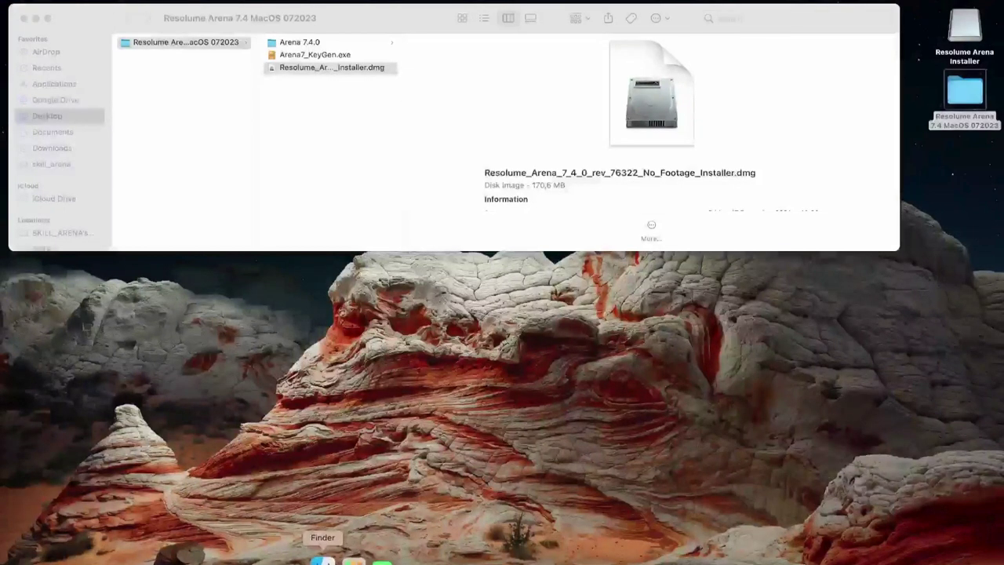
Open a second Finder window below the existing one and show the Resolume Arena folder in Applications
{"action": "right_click", "coordinate": [324, 559]}
{"action": "left_click", "coordinate": [370, 350]}
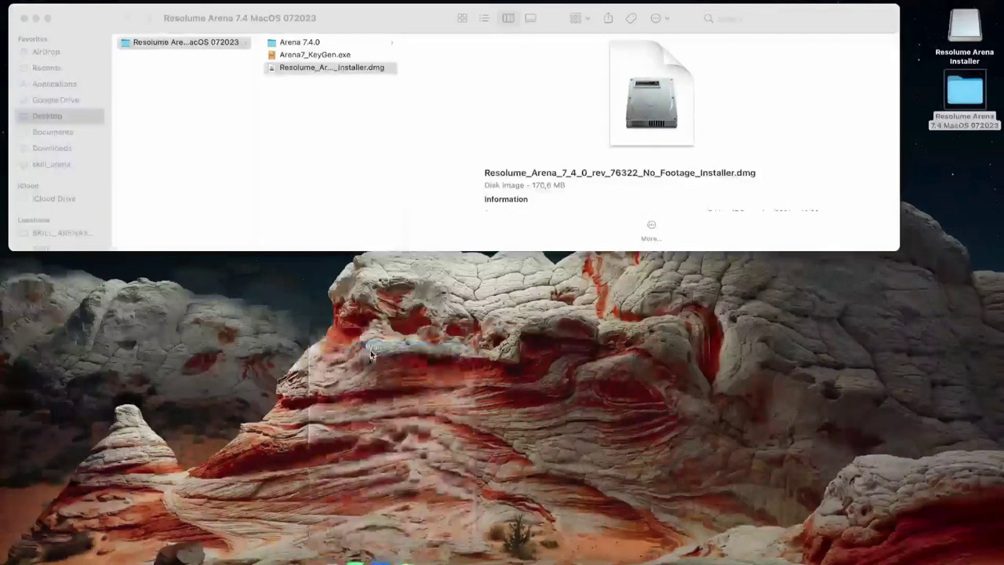
{"action": "left_click_drag", "start_coordinate": [291, 245], "coordinate": [284, 268]}
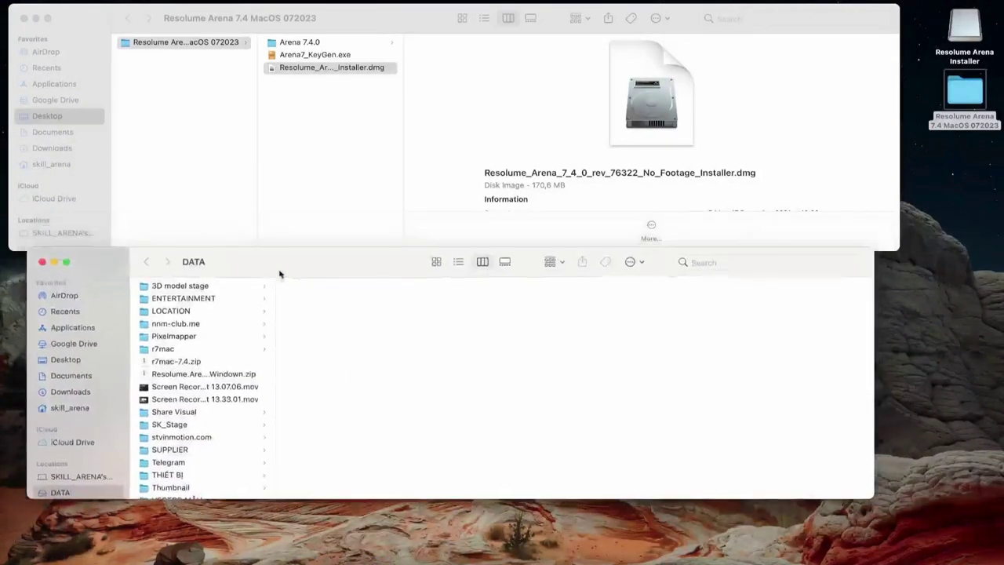
{"action": "left_click", "coordinate": [67, 330]}
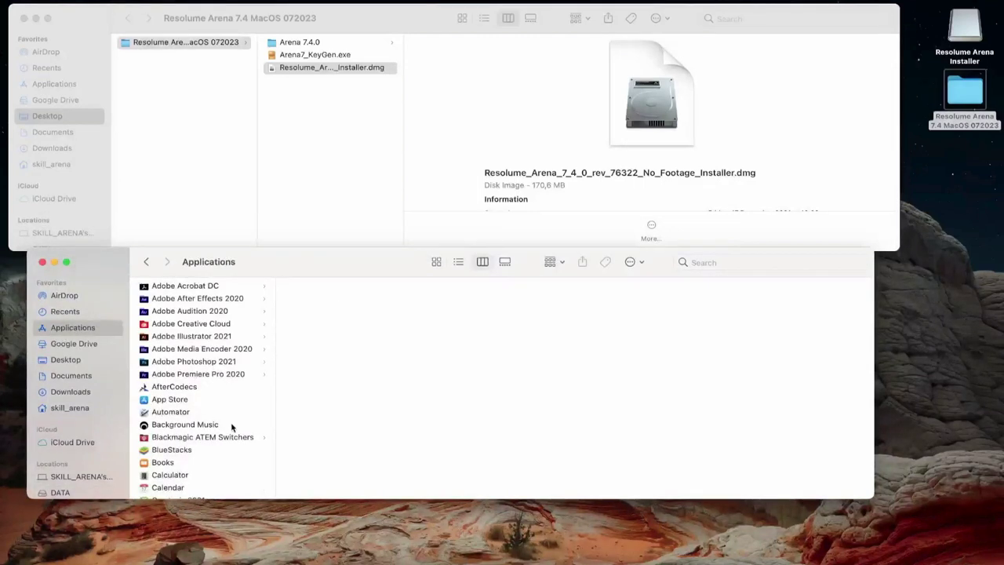
{"action": "scroll", "coordinate": [228, 425], "scroll_direction": "down", "scroll_amount": 10}
{"action": "scroll", "coordinate": [228, 425], "scroll_direction": "down", "scroll_amount": 10}
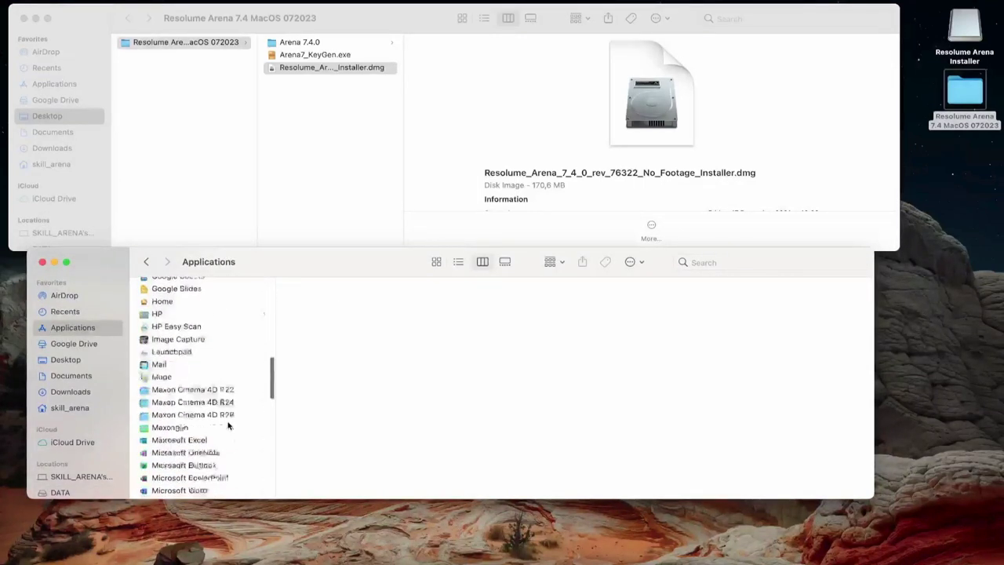
{"action": "left_click", "coordinate": [211, 460]}
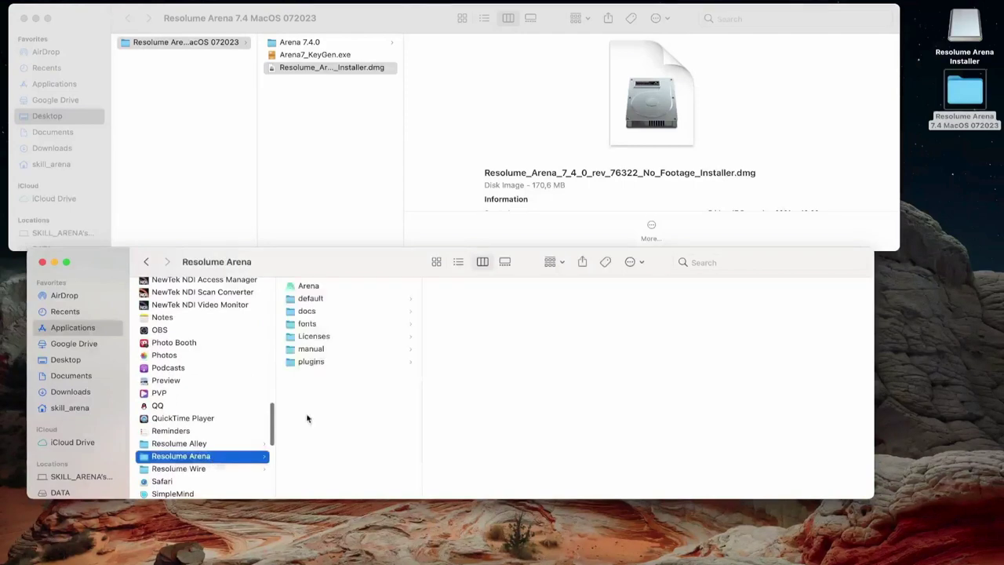
Show the package contents of the Arena application and open its Contents folder
{"action": "left_click", "coordinate": [353, 289]}
{"action": "right_click", "coordinate": [354, 289]}
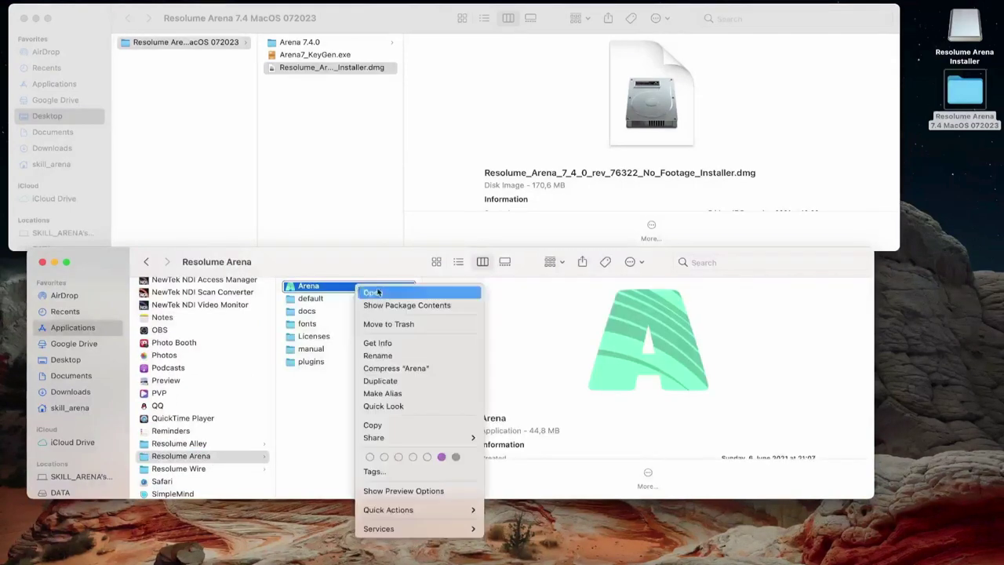
{"action": "left_click", "coordinate": [399, 303]}
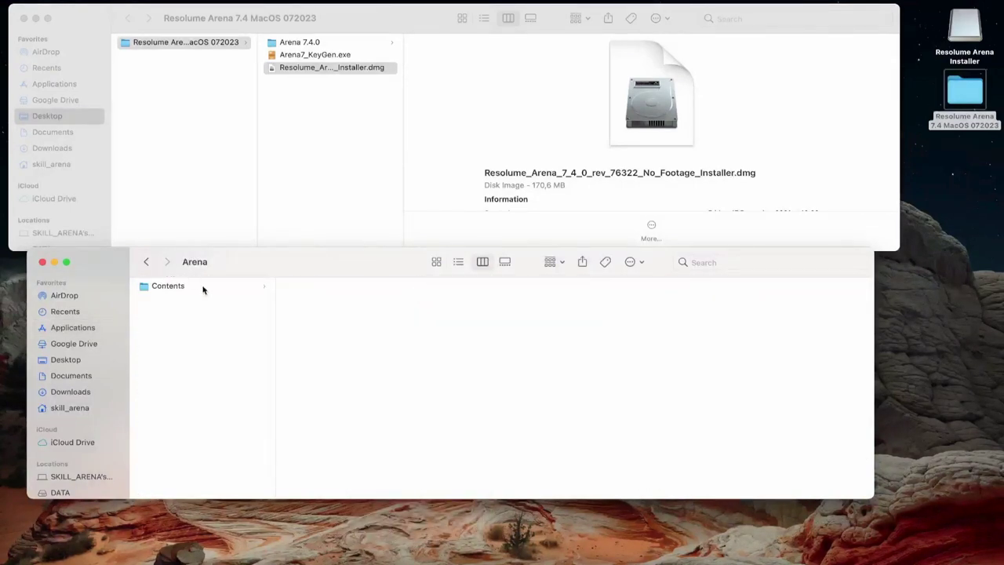
{"action": "left_click", "coordinate": [205, 287]}
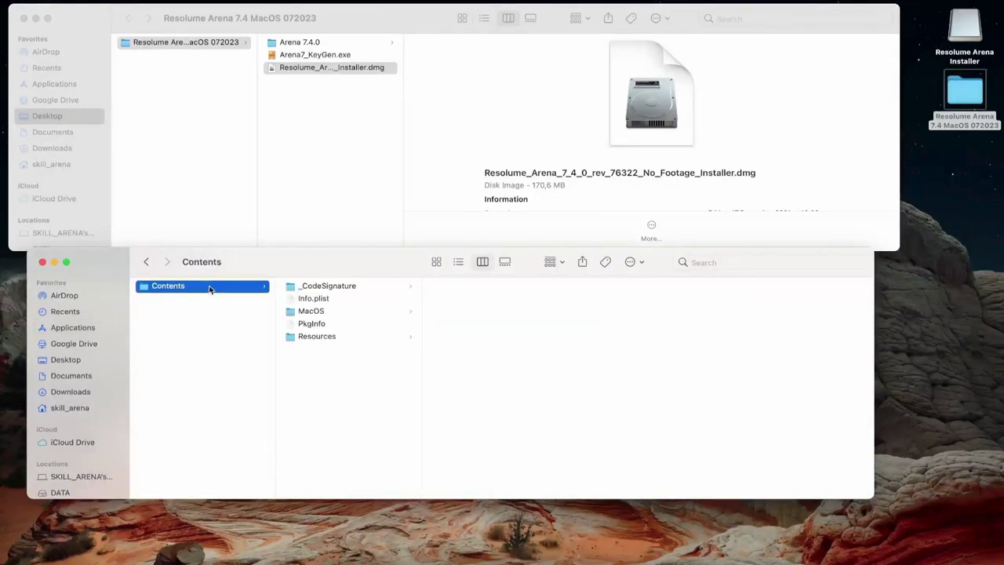
Copy the CodeResources file from the _CodeSignature folder inside Arena 7.4.0's "replace Inside Arena" folder
{"action": "left_click", "coordinate": [320, 43]}
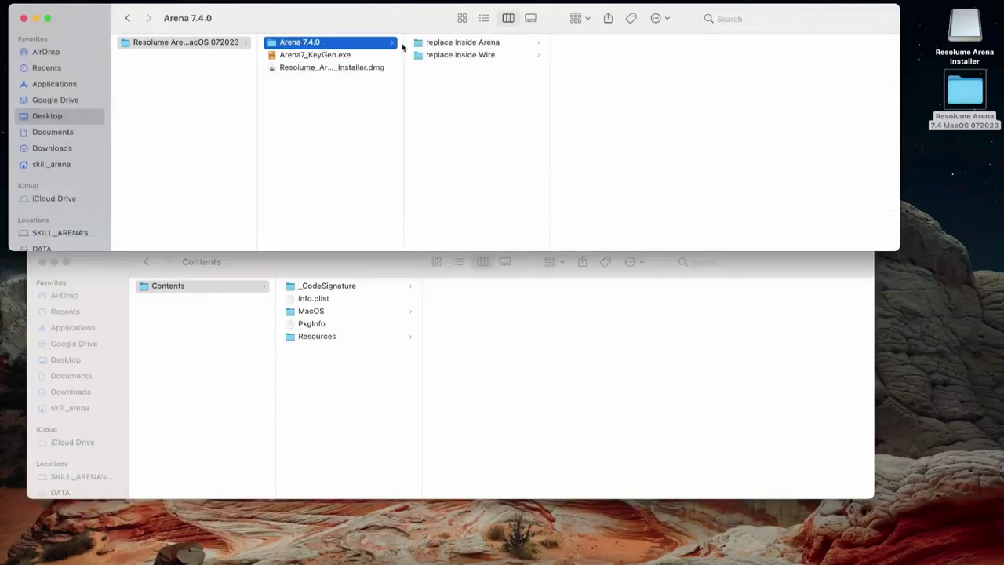
{"action": "left_click", "coordinate": [468, 44]}
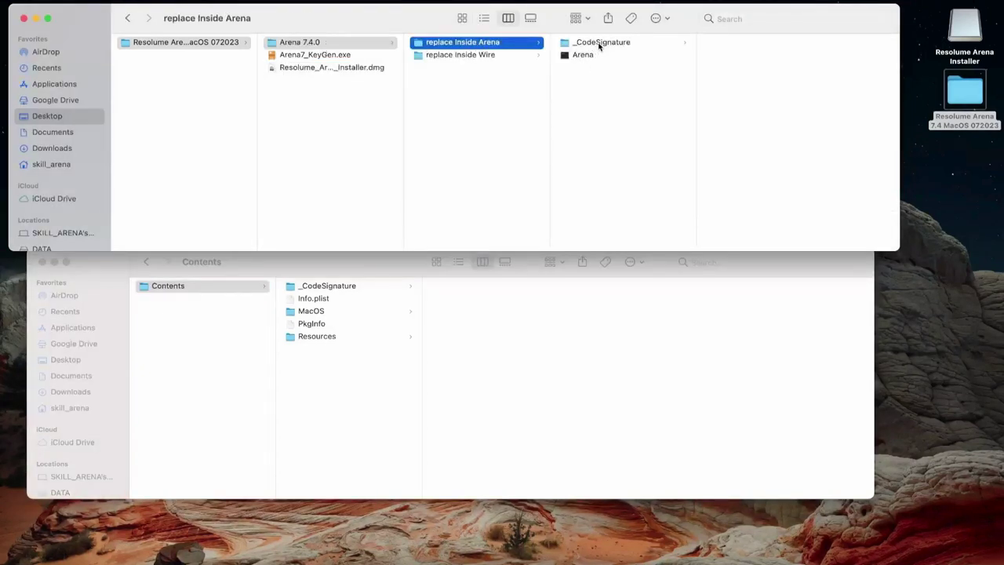
{"action": "left_click", "coordinate": [600, 44]}
{"action": "left_click", "coordinate": [731, 43]}
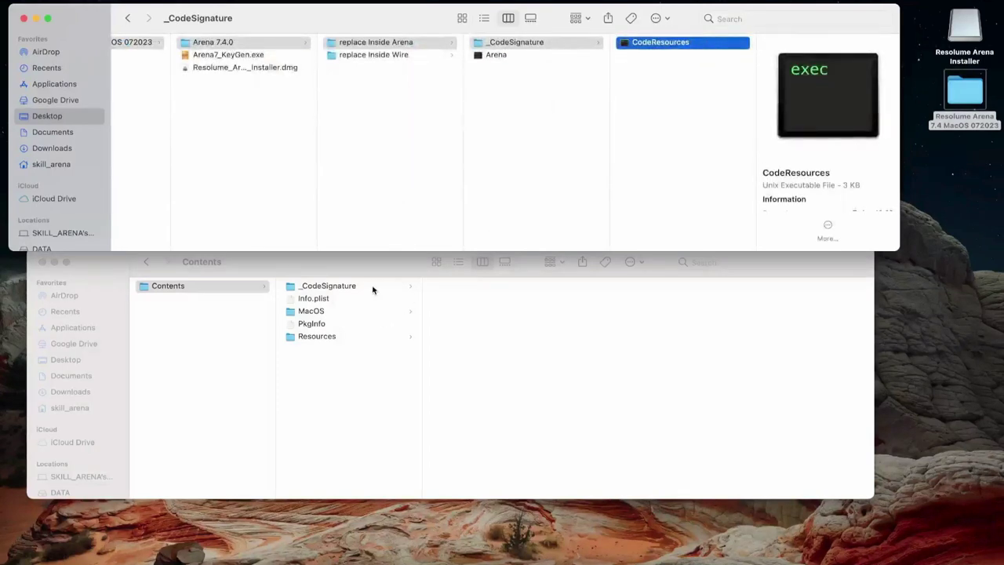
{"action": "right_click", "coordinate": [659, 44]}
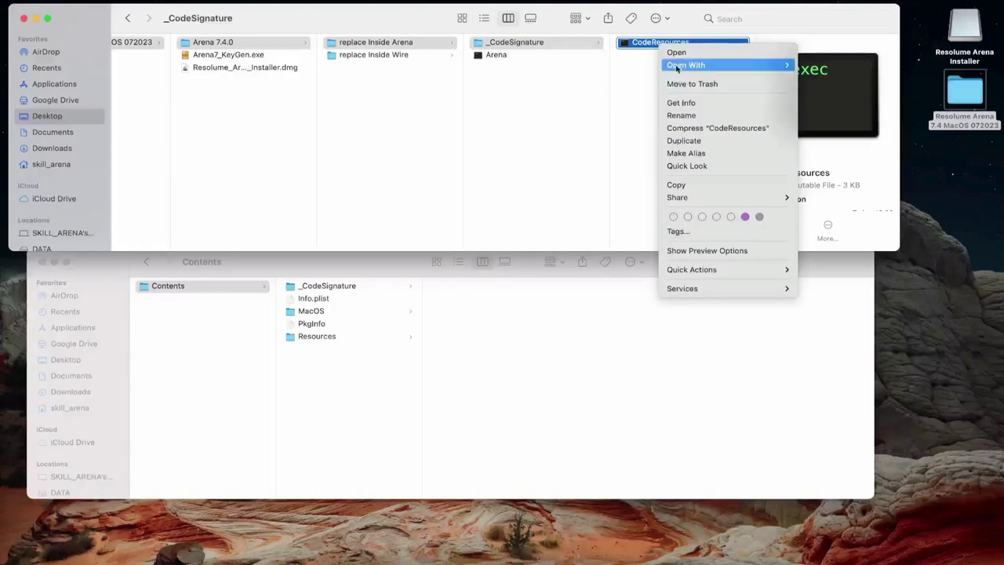
{"action": "left_click", "coordinate": [674, 186]}
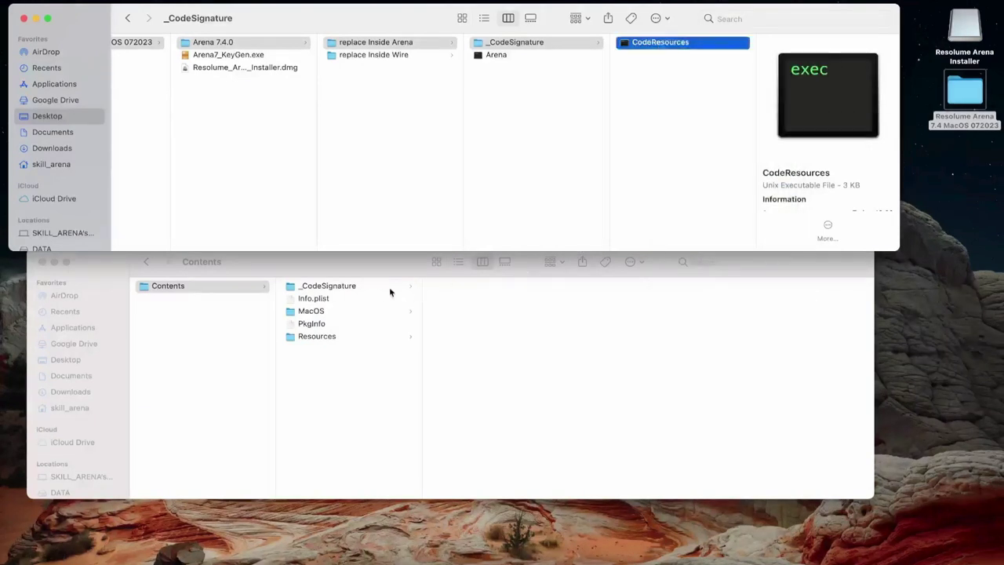
Paste CodeResources into the Arena package's _CodeSignature folder, replacing the older file
{"action": "left_click", "coordinate": [383, 293]}
{"action": "left_click", "coordinate": [375, 291]}
{"action": "right_click", "coordinate": [464, 321]}
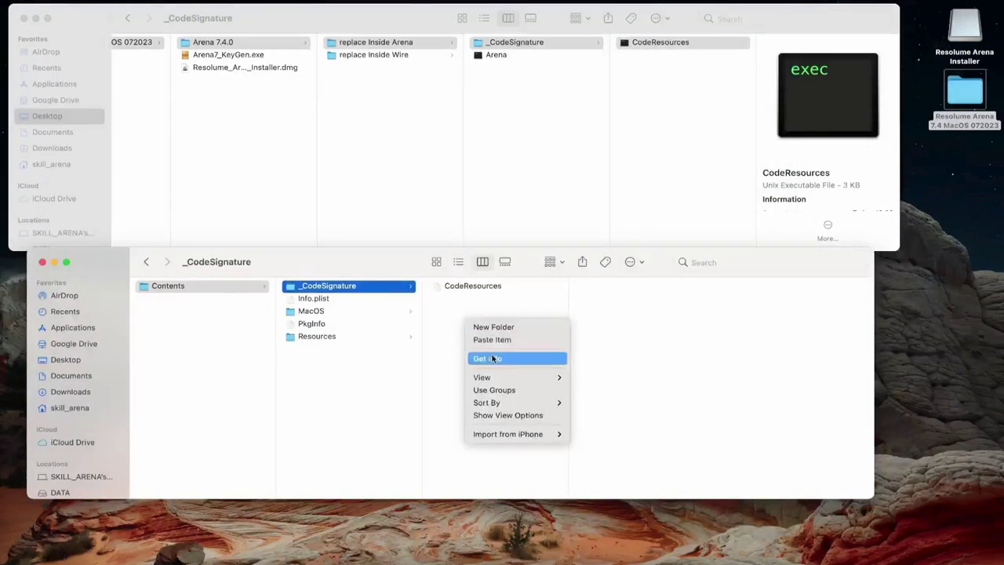
{"action": "left_click", "coordinate": [501, 341]}
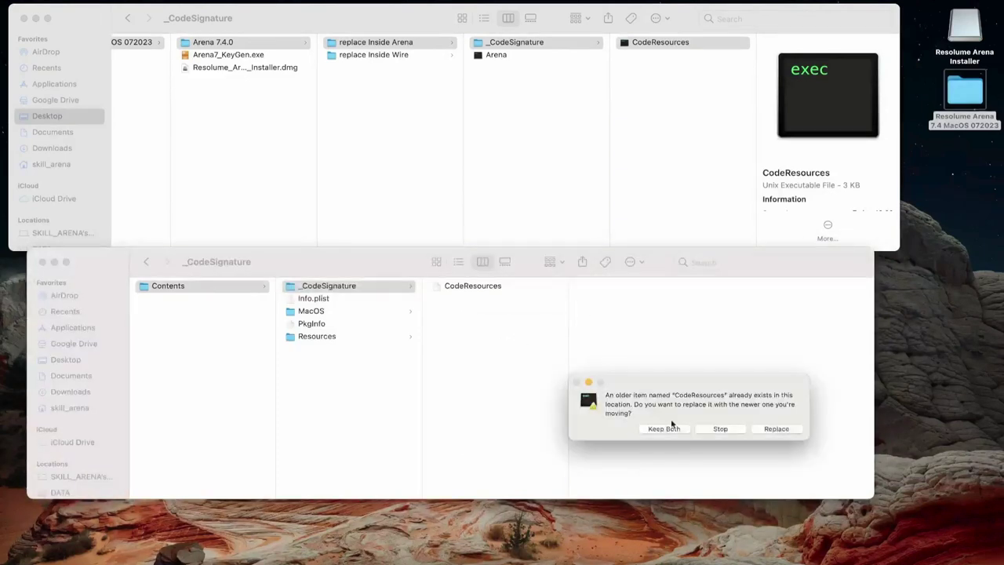
{"action": "left_click", "coordinate": [777, 429]}
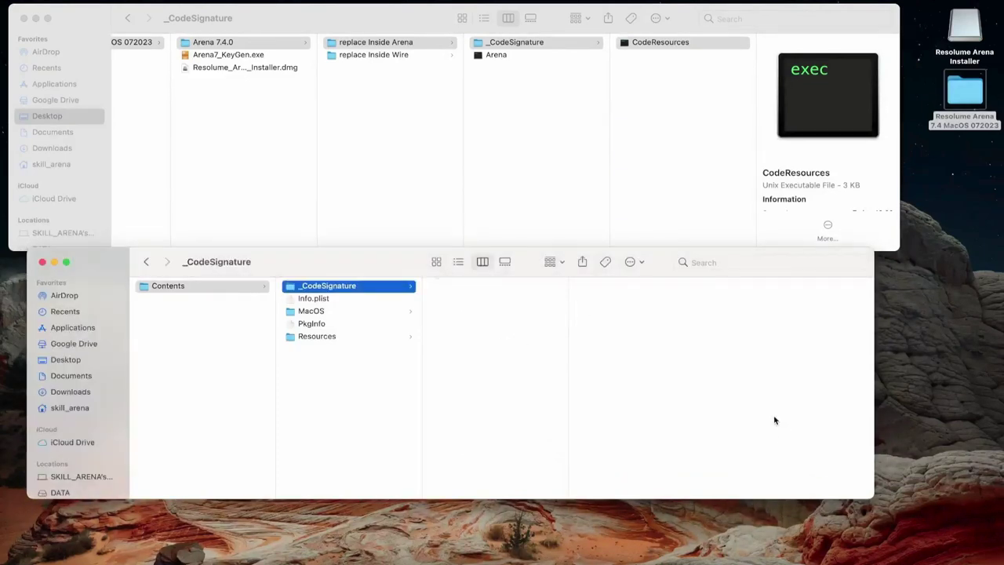
Replace the Arena executable in the package's MacOS folder with the copy from "replace Inside Arena"
{"action": "left_click", "coordinate": [525, 57]}
{"action": "right_click", "coordinate": [525, 55]}
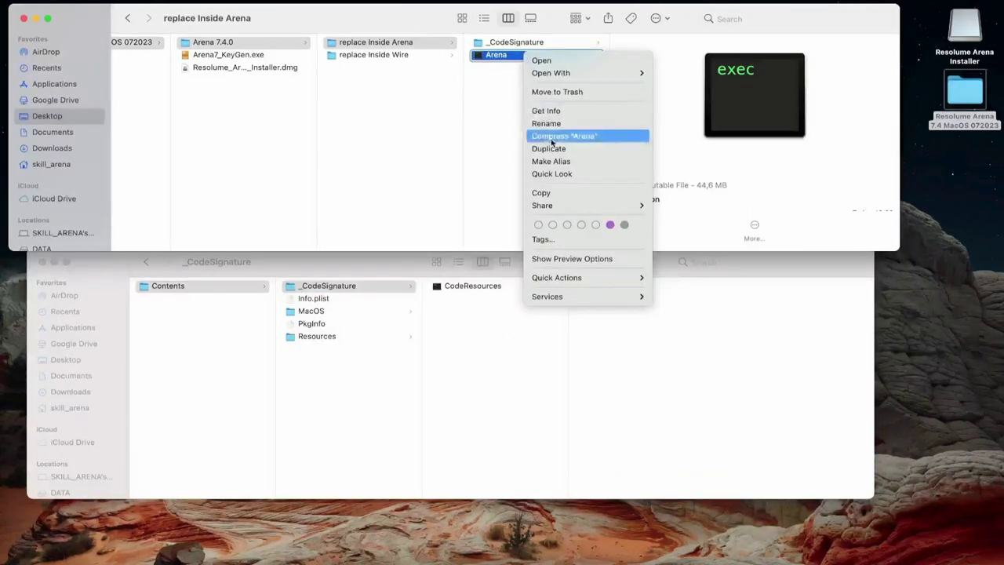
{"action": "left_click", "coordinate": [541, 192]}
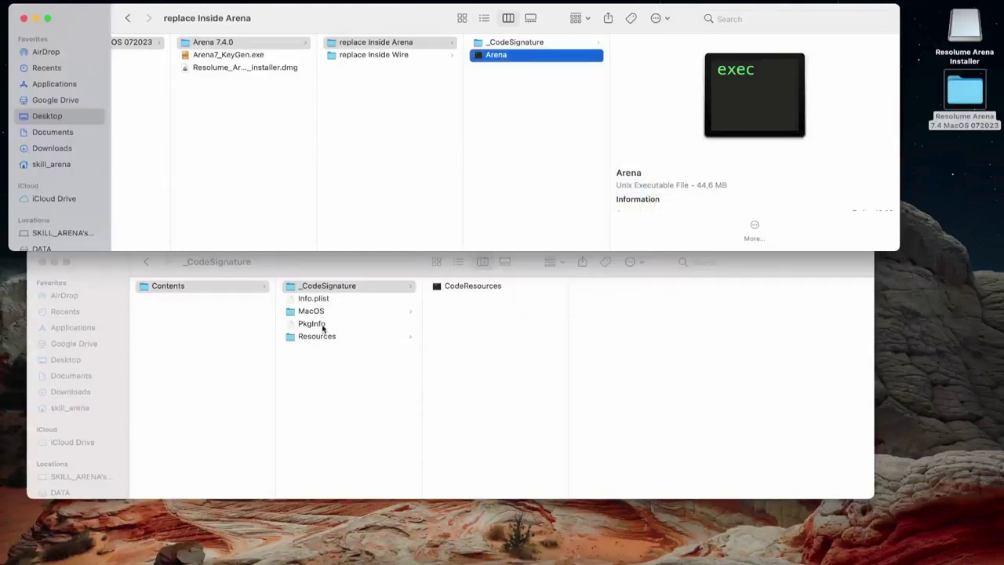
{"action": "left_click", "coordinate": [344, 312]}
{"action": "left_click", "coordinate": [343, 313]}
{"action": "right_click", "coordinate": [457, 319]}
{"action": "left_click", "coordinate": [497, 346]}
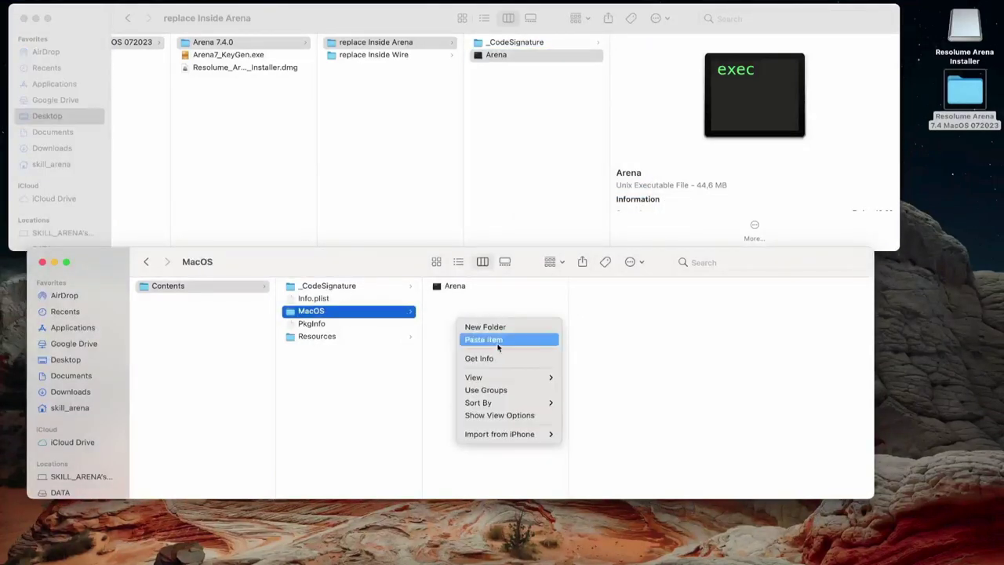
{"action": "left_click", "coordinate": [758, 423]}
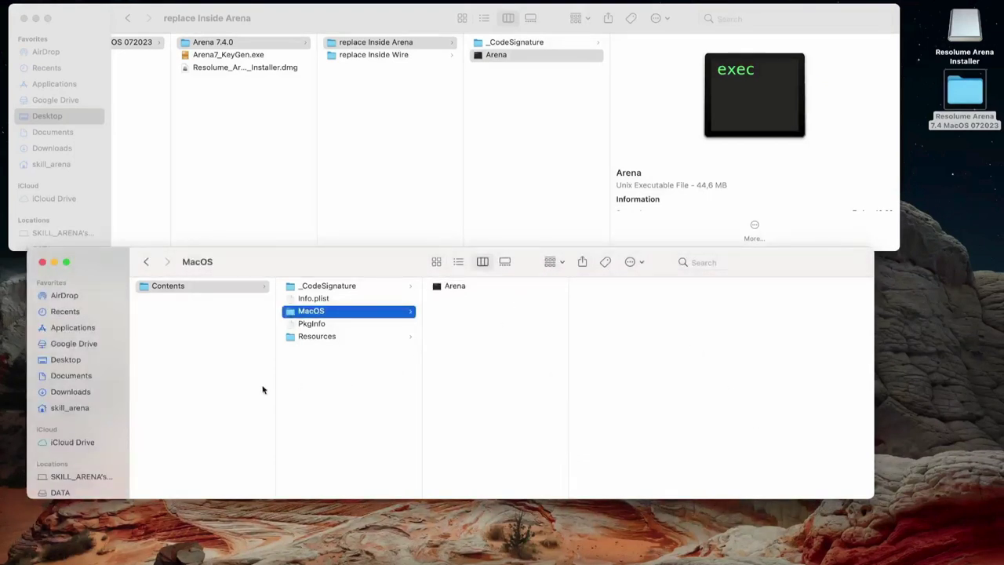
Go back to Applications, show the package contents of Wire in Resolume Wire, and open its Contents/_CodeSignature folder
{"action": "left_click", "coordinate": [232, 368]}
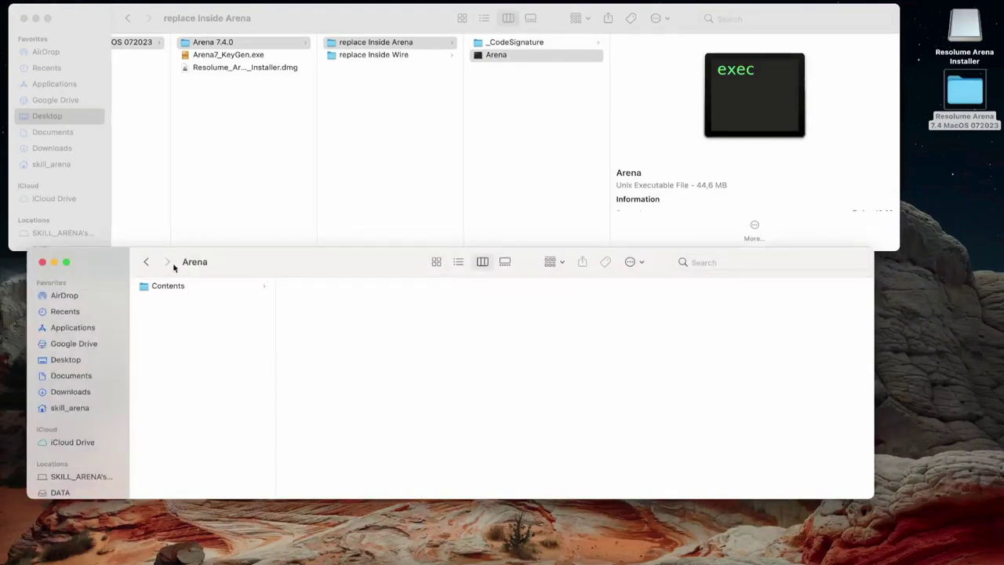
{"action": "left_click", "coordinate": [145, 264]}
{"action": "left_click", "coordinate": [145, 263]}
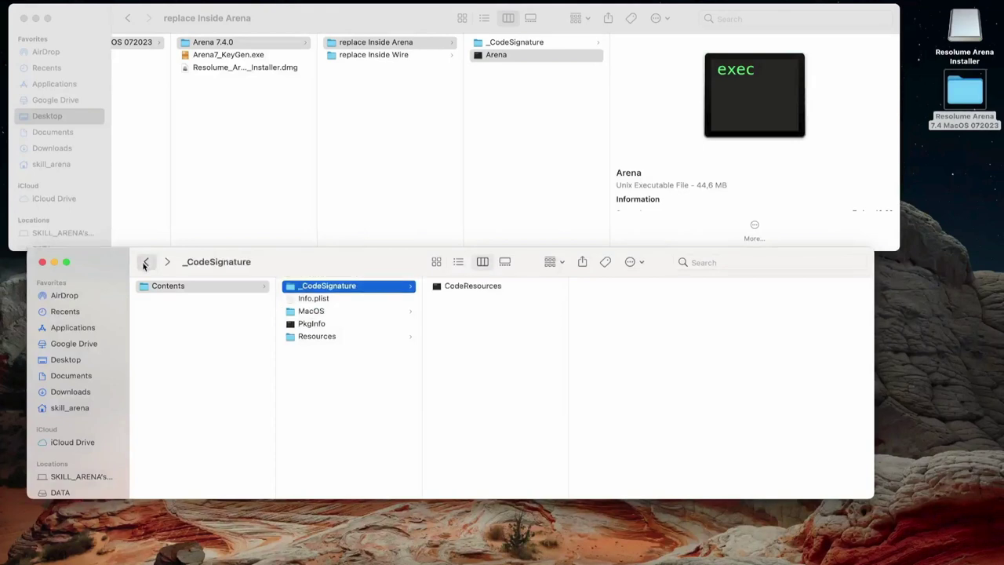
{"action": "left_click", "coordinate": [145, 264]}
{"action": "left_click", "coordinate": [145, 264]}
{"action": "left_click", "coordinate": [145, 264]}
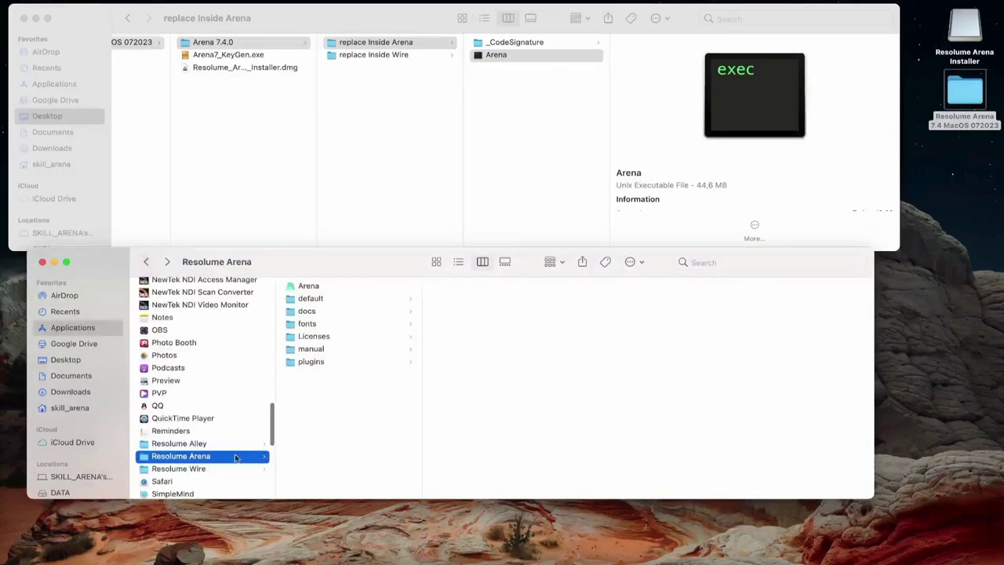
{"action": "left_click", "coordinate": [215, 469]}
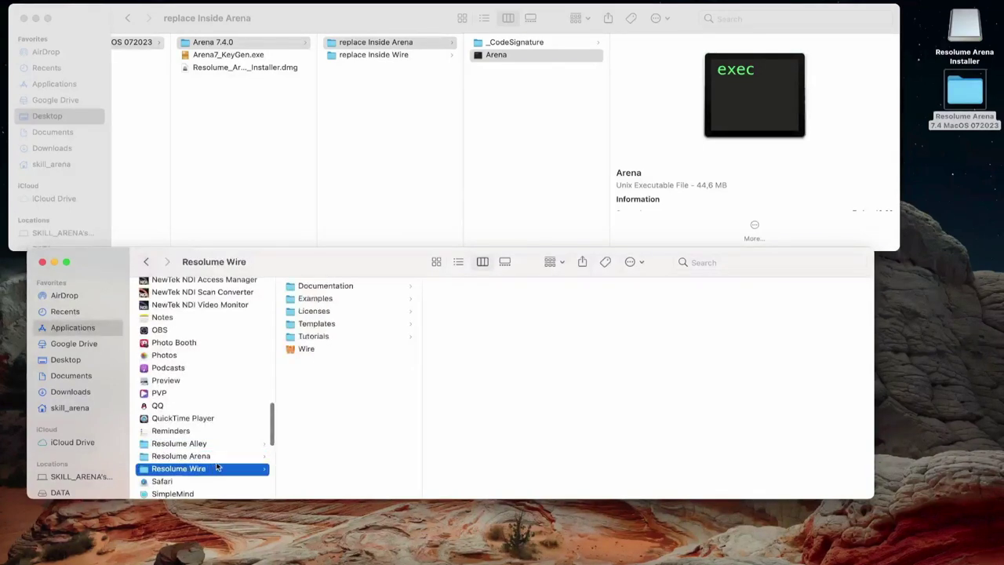
{"action": "left_click", "coordinate": [332, 349]}
{"action": "right_click", "coordinate": [332, 349]}
{"action": "left_click", "coordinate": [383, 330]}
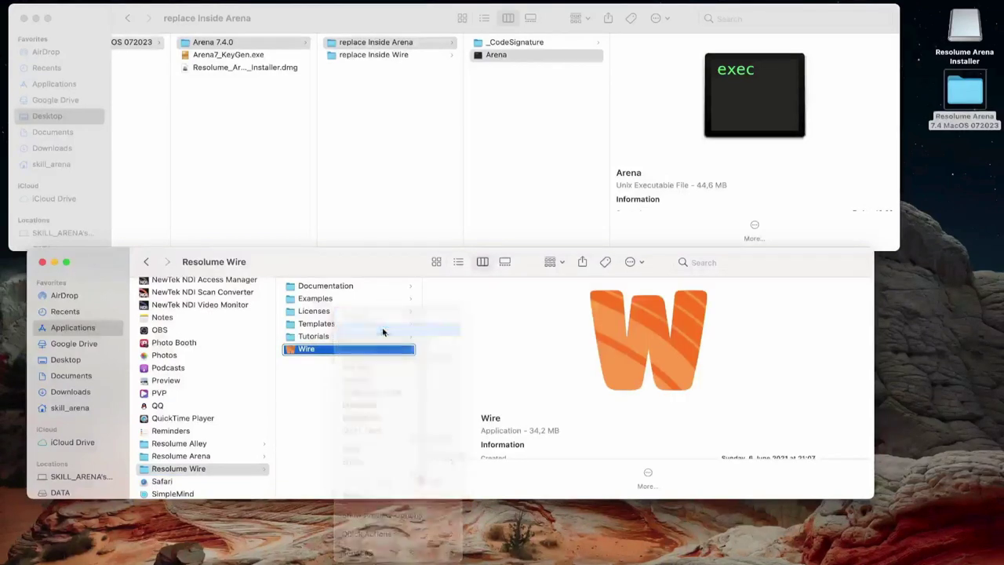
{"action": "left_click", "coordinate": [237, 287]}
{"action": "left_click", "coordinate": [330, 286]}
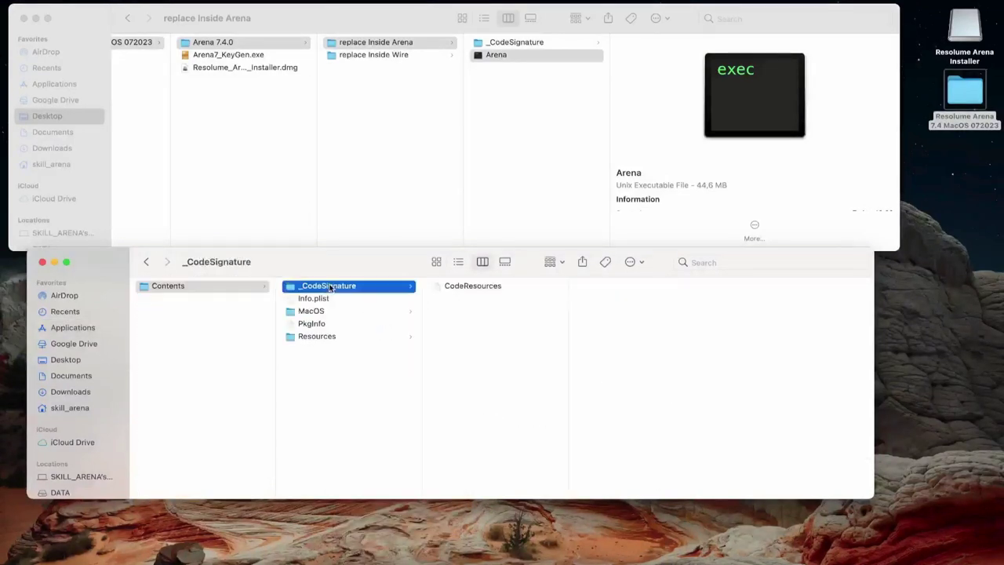
Replace CodeResources in the Wire package's _CodeSignature folder with the copy from "replace Inside Wire"
{"action": "left_click", "coordinate": [394, 54]}
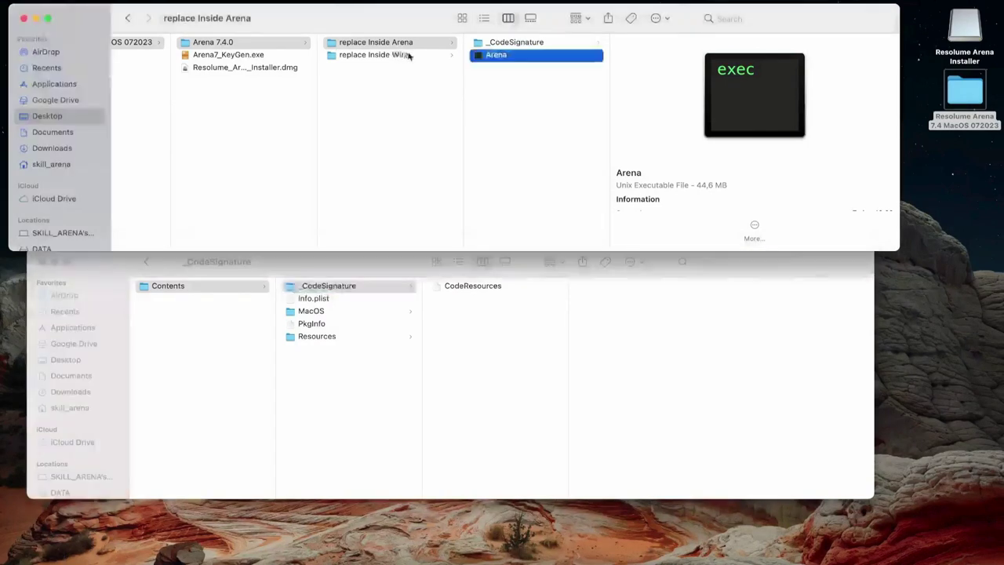
{"action": "left_click", "coordinate": [408, 57]}
{"action": "left_click", "coordinate": [531, 54]}
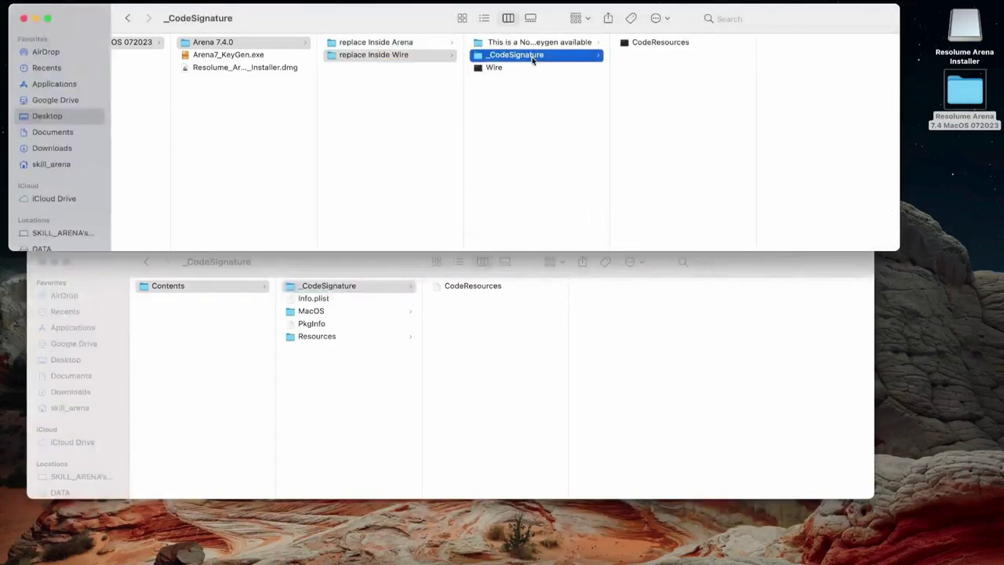
{"action": "left_click", "coordinate": [677, 44]}
{"action": "right_click", "coordinate": [684, 48]}
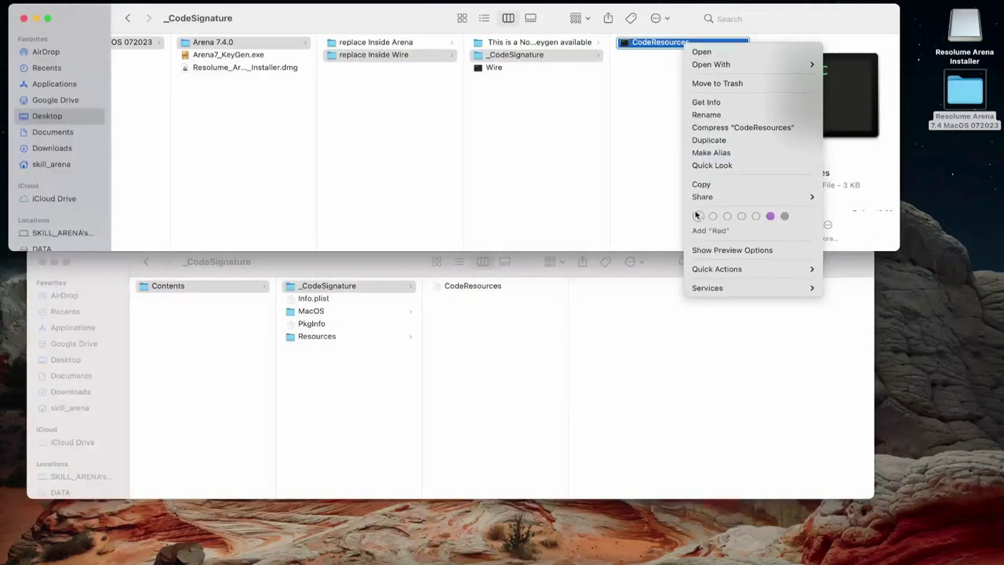
{"action": "left_click", "coordinate": [703, 185]}
{"action": "right_click", "coordinate": [452, 349]}
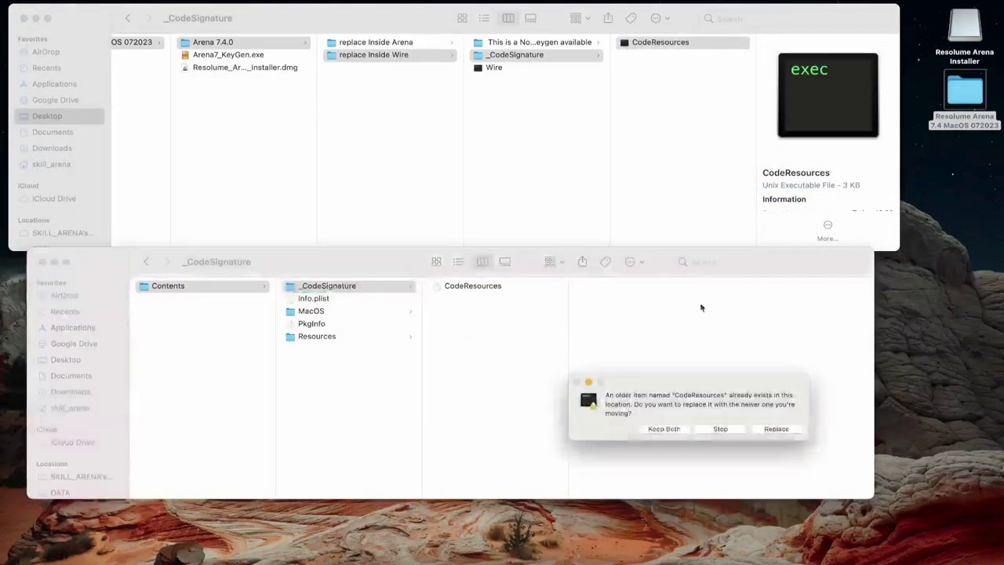
{"action": "left_click", "coordinate": [777, 430]}
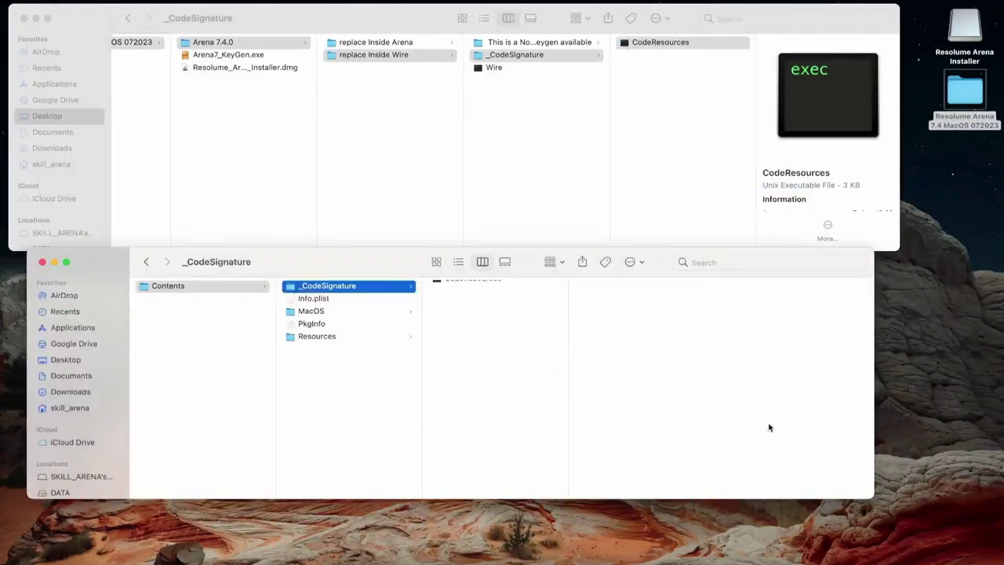
Replace the Wire executable in the package's MacOS folder with the copy from "replace Inside Wire", and close both Finder windows
{"action": "left_click", "coordinate": [342, 312]}
{"action": "left_click", "coordinate": [531, 68]}
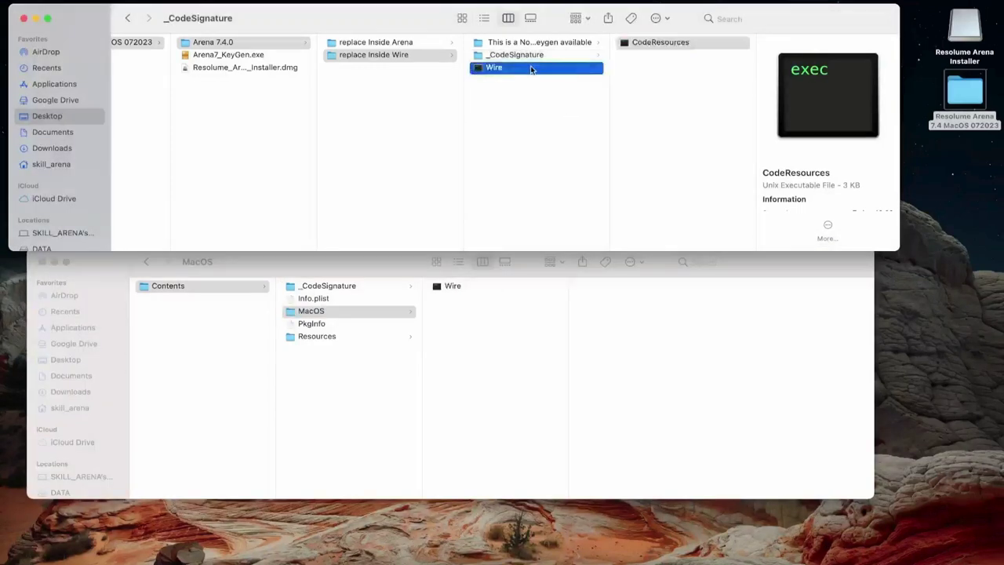
{"action": "right_click", "coordinate": [534, 68]}
{"action": "left_click", "coordinate": [563, 206]}
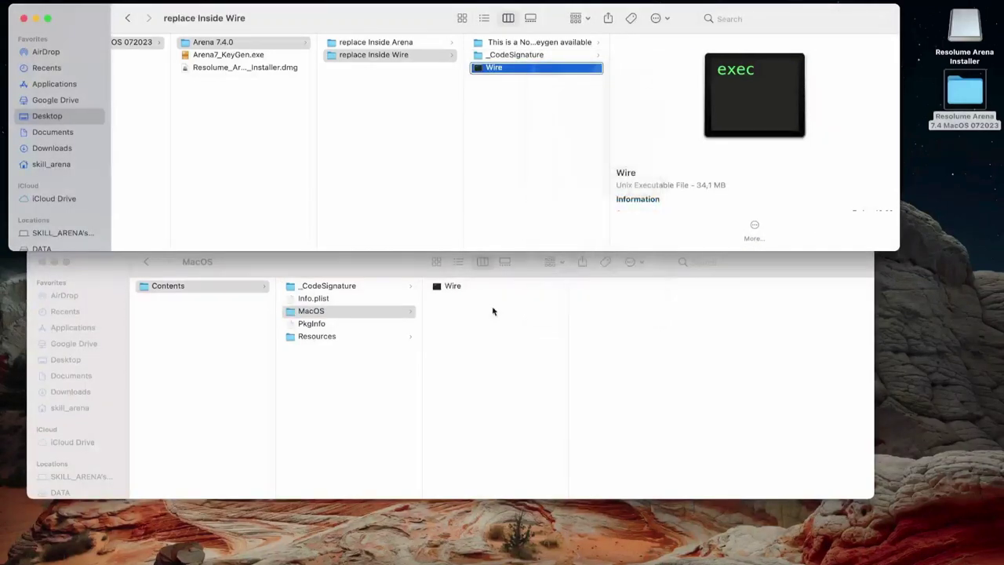
{"action": "right_click", "coordinate": [493, 310]}
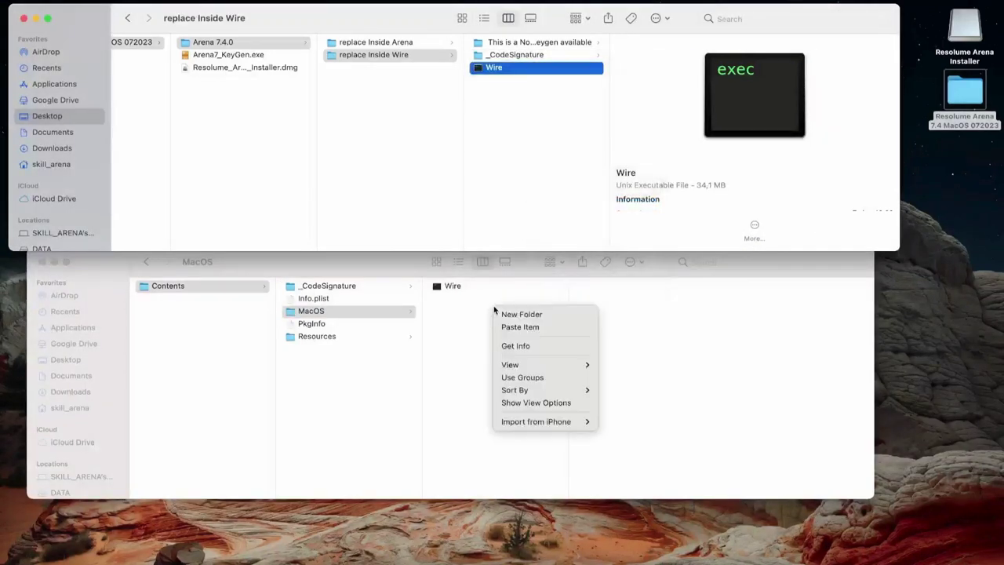
{"action": "left_click", "coordinate": [534, 330]}
{"action": "left_click", "coordinate": [776, 421]}
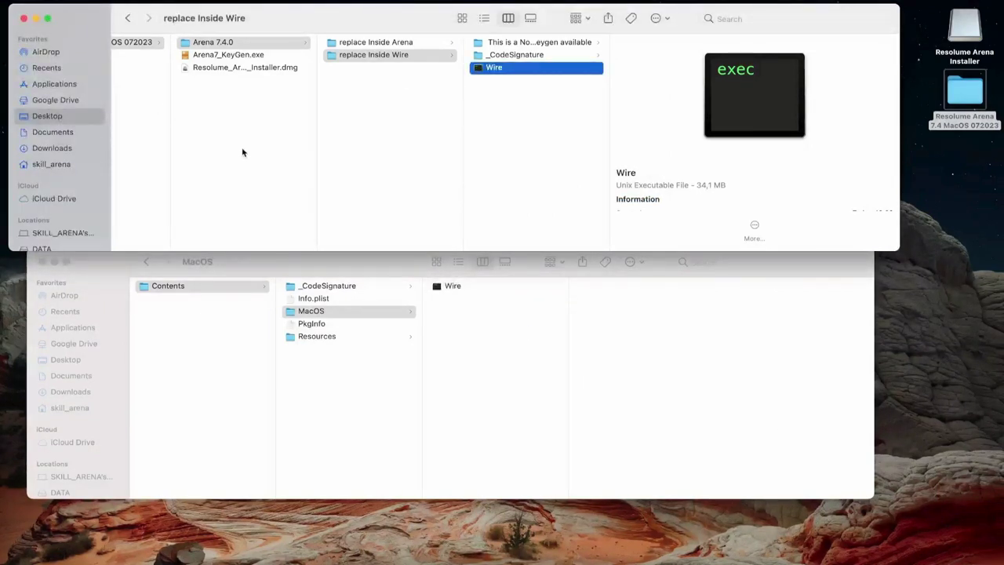
{"action": "left_click", "coordinate": [24, 18]}
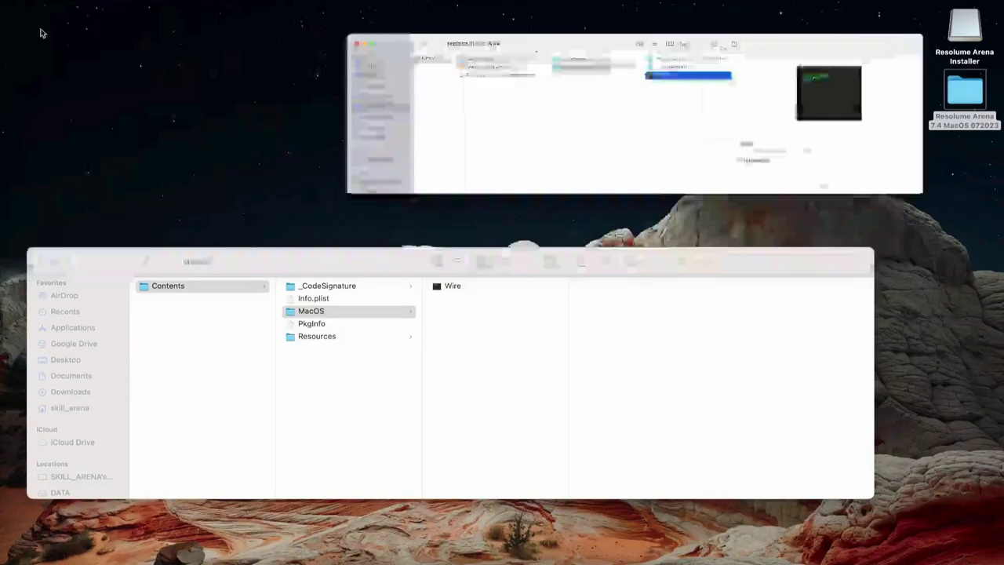
{"action": "left_click", "coordinate": [42, 263]}
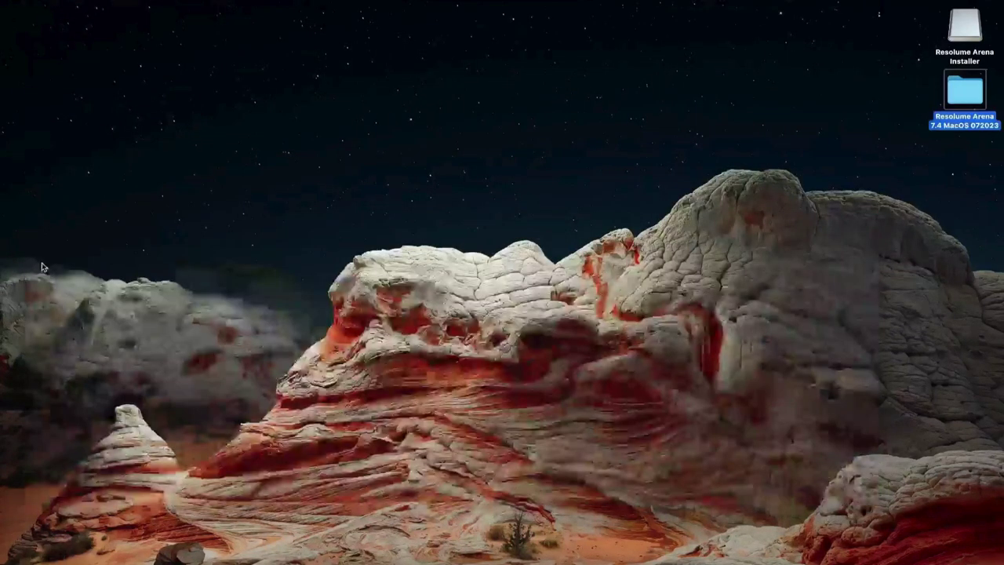
Launch Arena and allow its keychain access by entering the login keychain password
{"action": "left_click", "coordinate": [622, 559]}
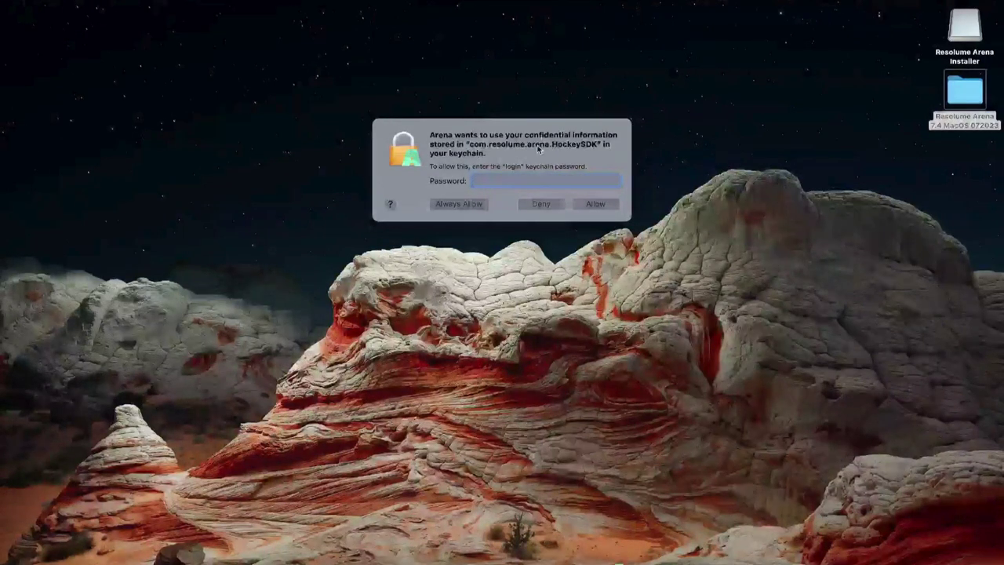
{"action": "type", "text": "••••••••••"}
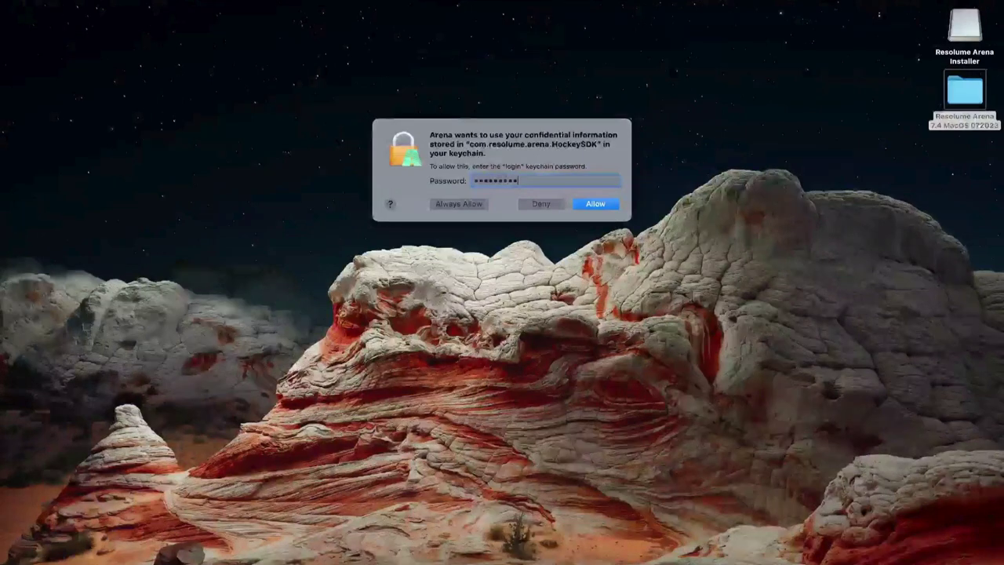
{"action": "key", "text": "Return"}
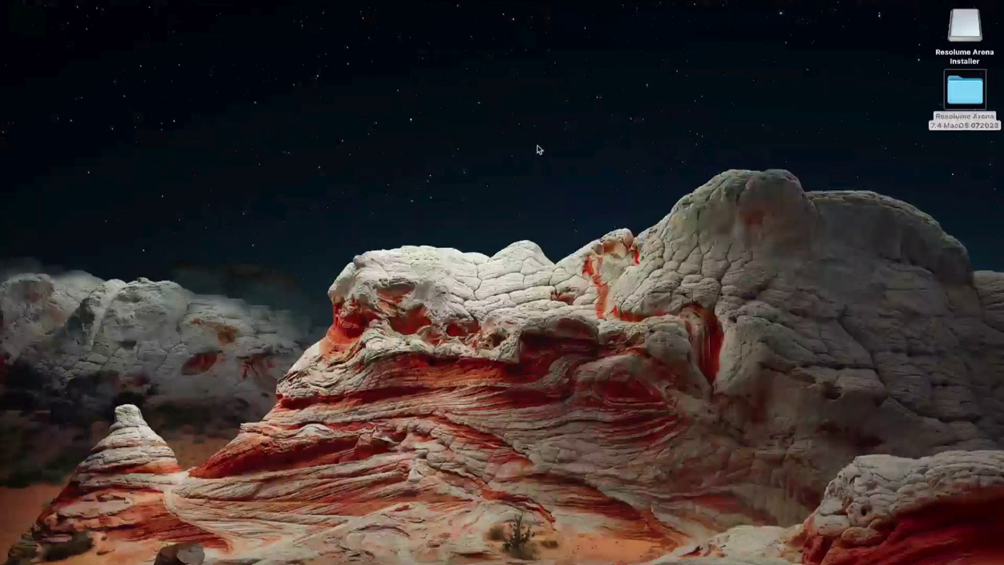
Check Arena's license status on the Registration page of the preferences, and close the preferences window
{"action": "left_click", "coordinate": [537, 194]}
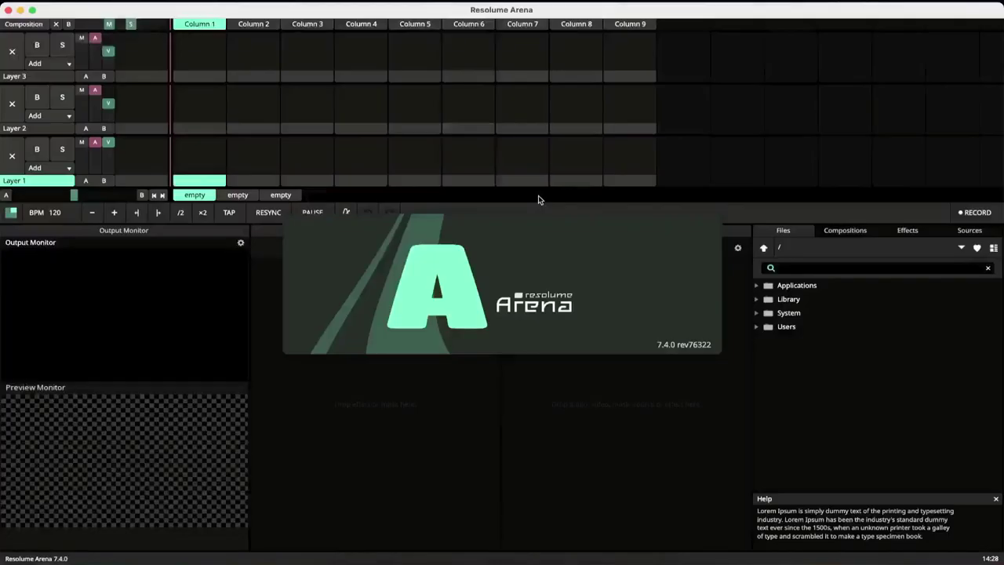
{"action": "left_click", "coordinate": [41, 4]}
{"action": "left_click", "coordinate": [52, 10]}
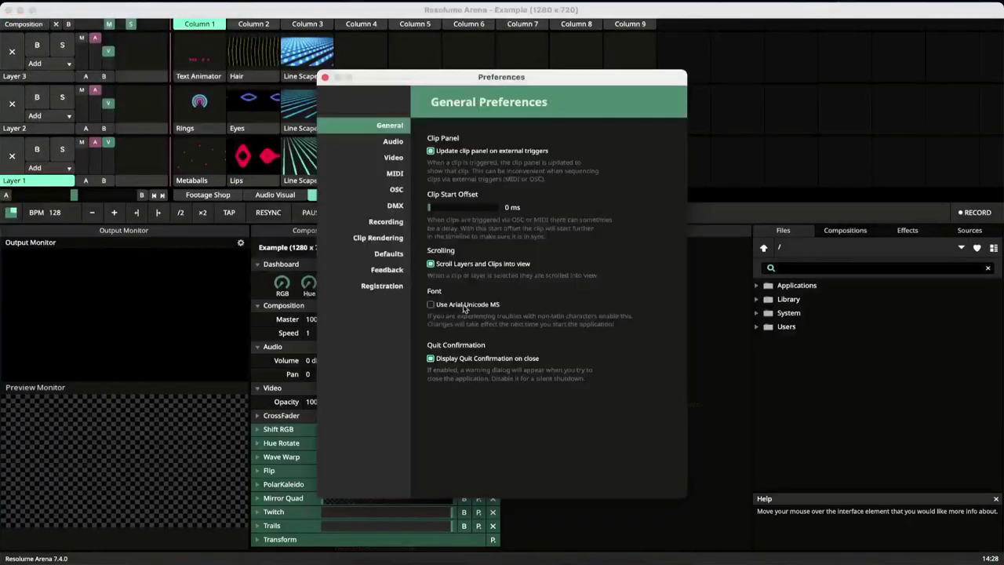
{"action": "left_click", "coordinate": [382, 286]}
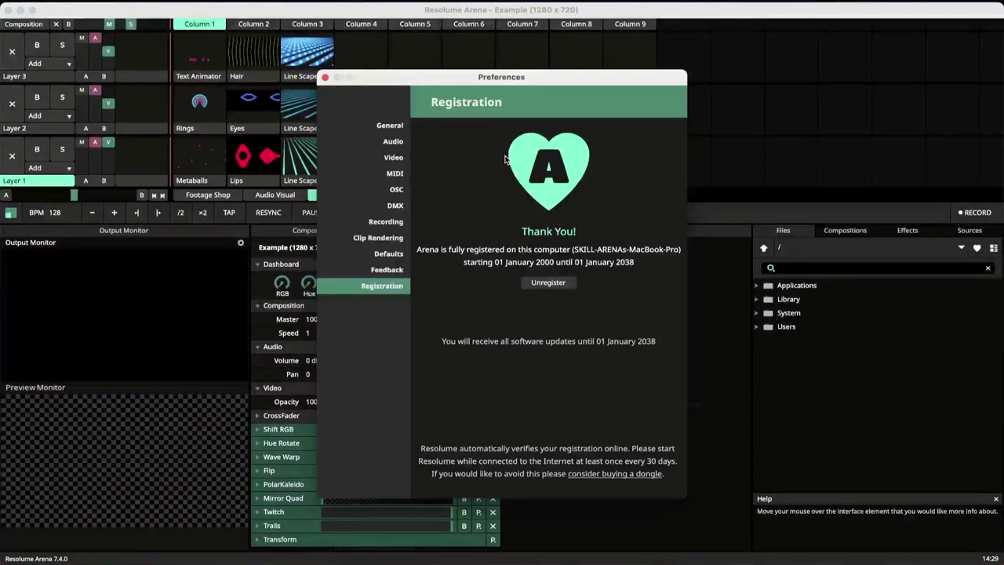
{"action": "left_click", "coordinate": [325, 77]}
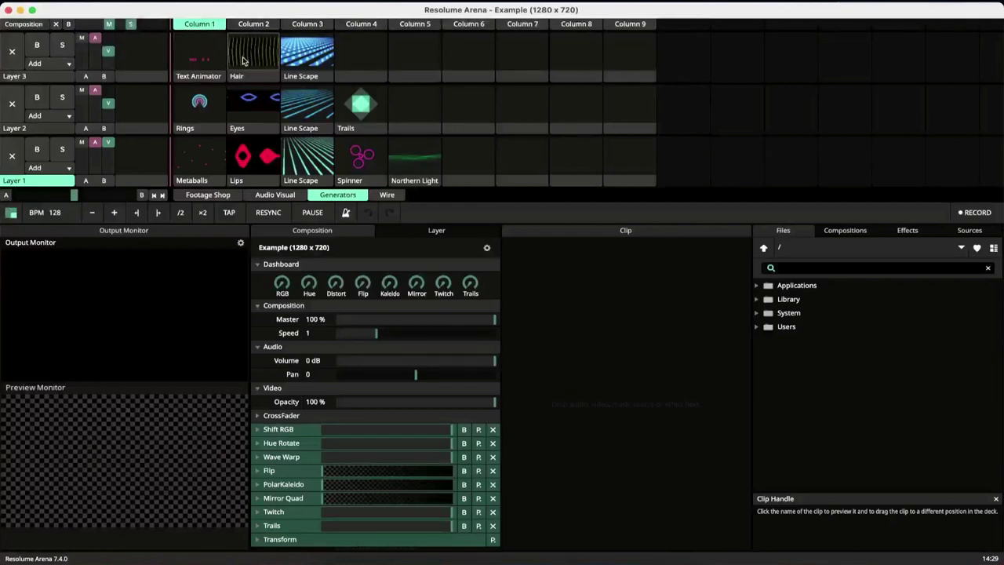
Look through the Footage Shop and Audio Visual decks and return to the Generators deck
{"action": "left_click", "coordinate": [207, 195]}
{"action": "left_click", "coordinate": [267, 194]}
{"action": "left_click", "coordinate": [337, 194]}
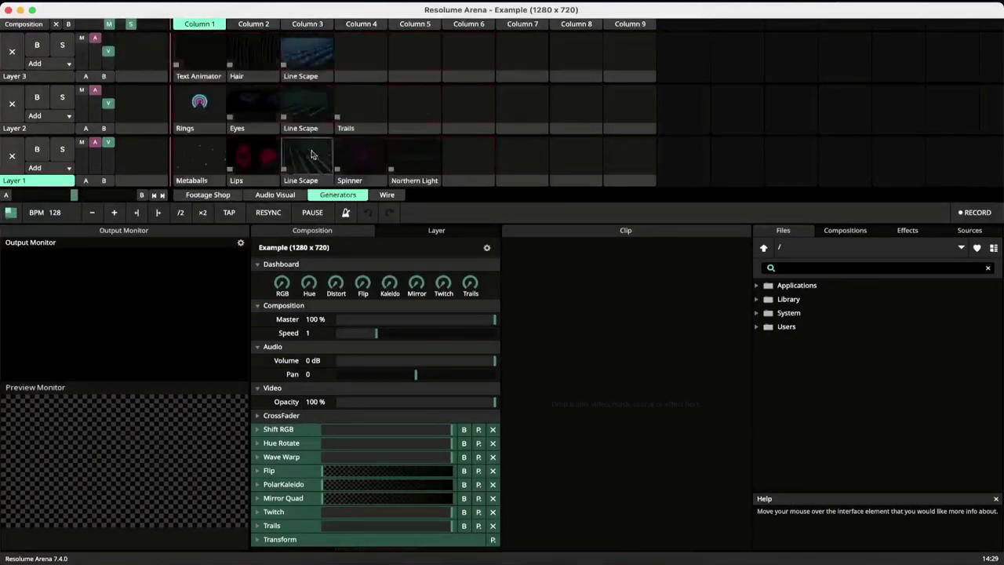
Play the Text Animator, Hair and Line Scape clips in turn on Layer 3, and start Line Scape on Layer 2
{"action": "left_click", "coordinate": [205, 57]}
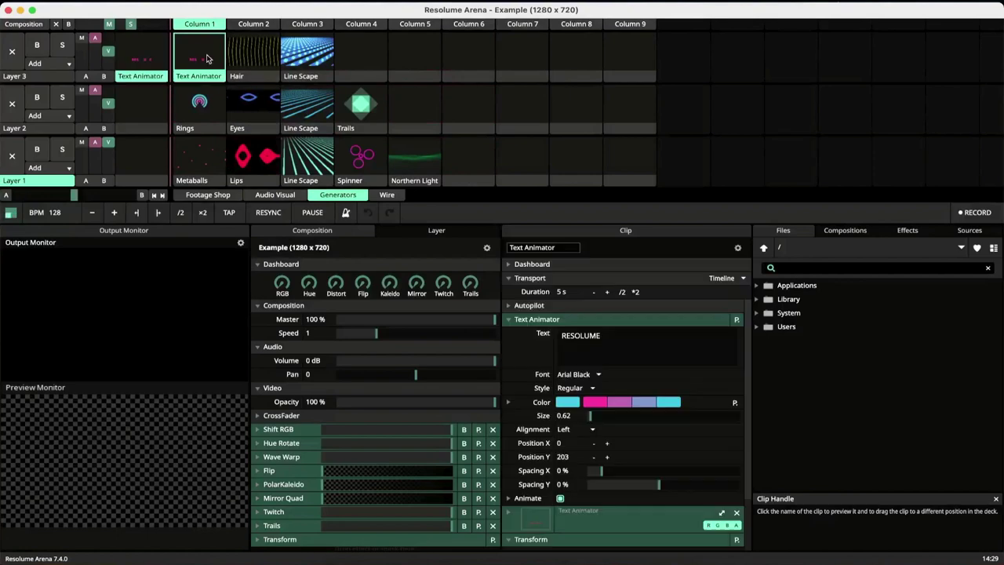
{"action": "left_click", "coordinate": [253, 55]}
{"action": "left_click", "coordinate": [295, 60]}
{"action": "left_click", "coordinate": [309, 112]}
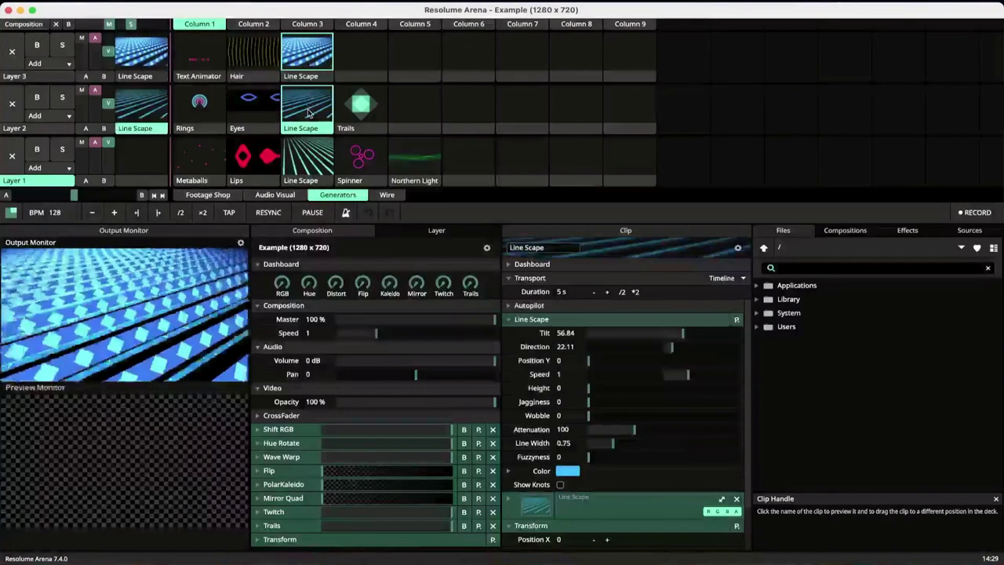
{"action": "left_click", "coordinate": [310, 4]}
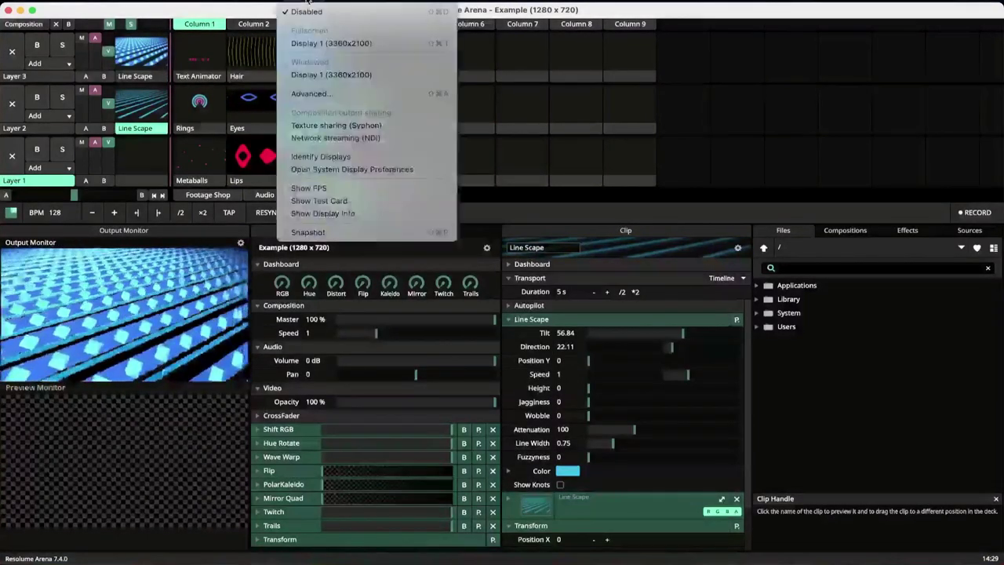
{"action": "mouse_move", "coordinate": [266, 3]}
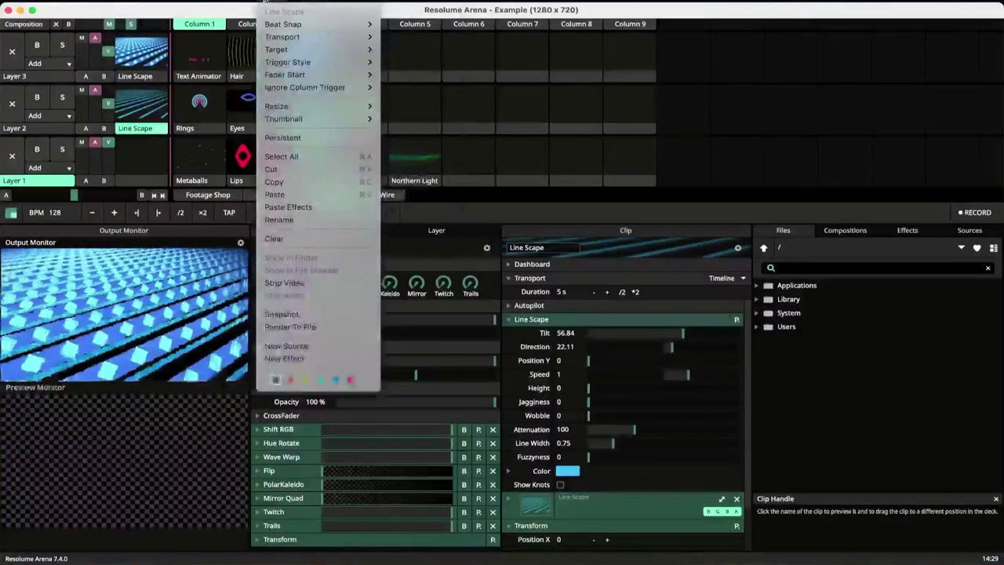
{"action": "mouse_move", "coordinate": [209, 2]}
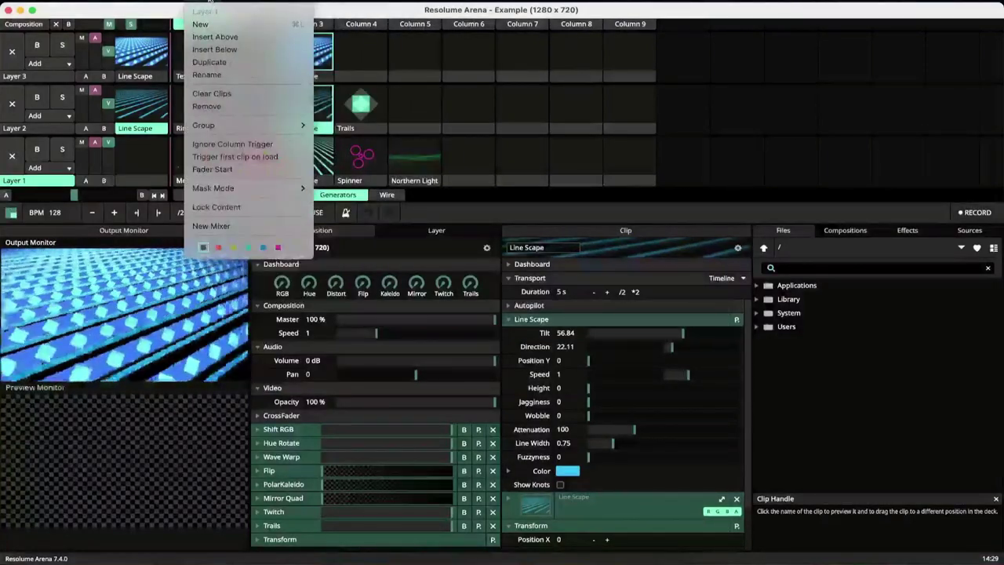
{"action": "mouse_move", "coordinate": [145, 2]}
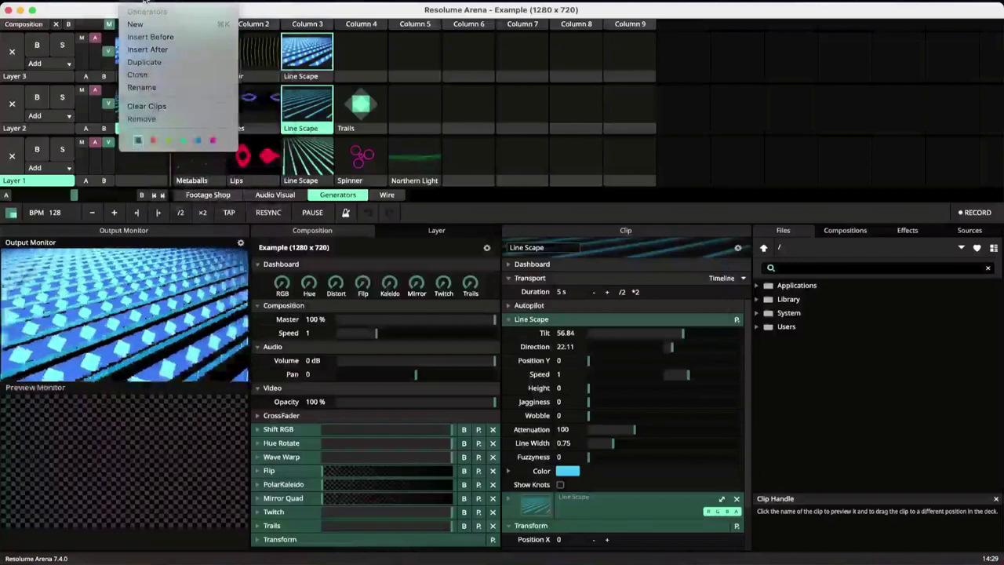
{"action": "mouse_move", "coordinate": [106, 2]}
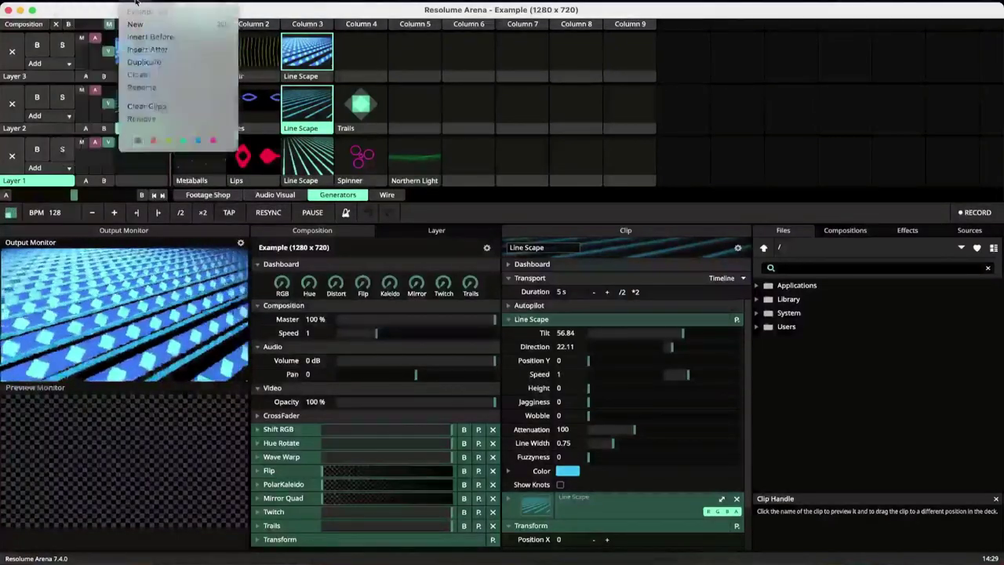
{"action": "mouse_move", "coordinate": [386, 4]}
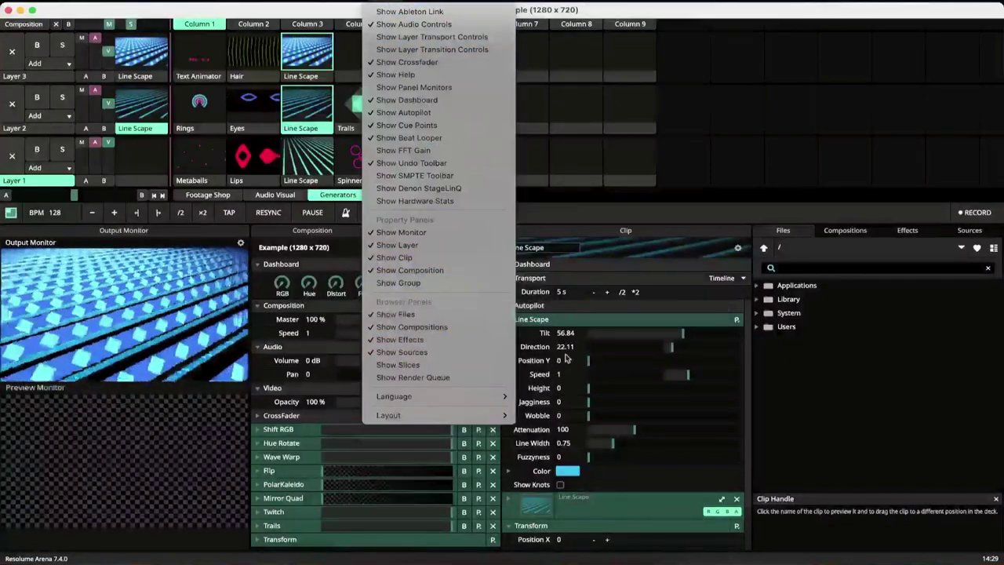
{"action": "mouse_move", "coordinate": [493, 415]}
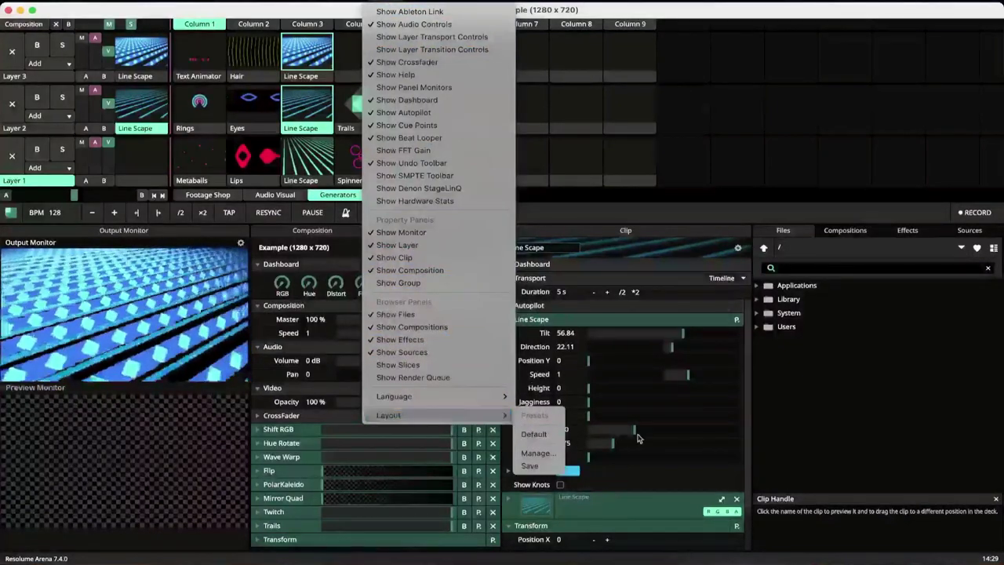
{"action": "left_click", "coordinate": [781, 463]}
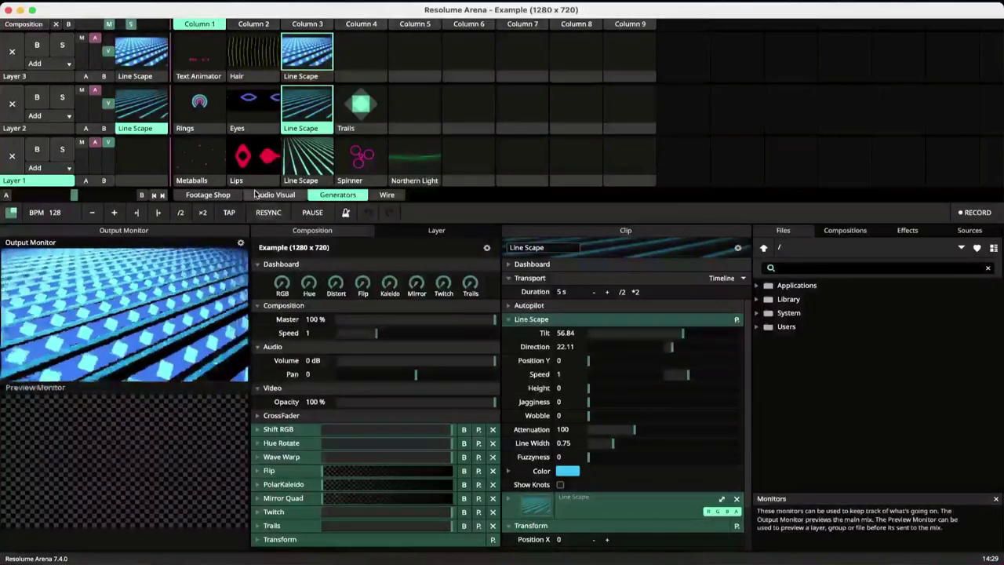
Preview the Spinner and Northern Light clips, and play Northern Light, Spinner and Line Scape in turn on Layer 1
{"action": "left_click", "coordinate": [350, 180]}
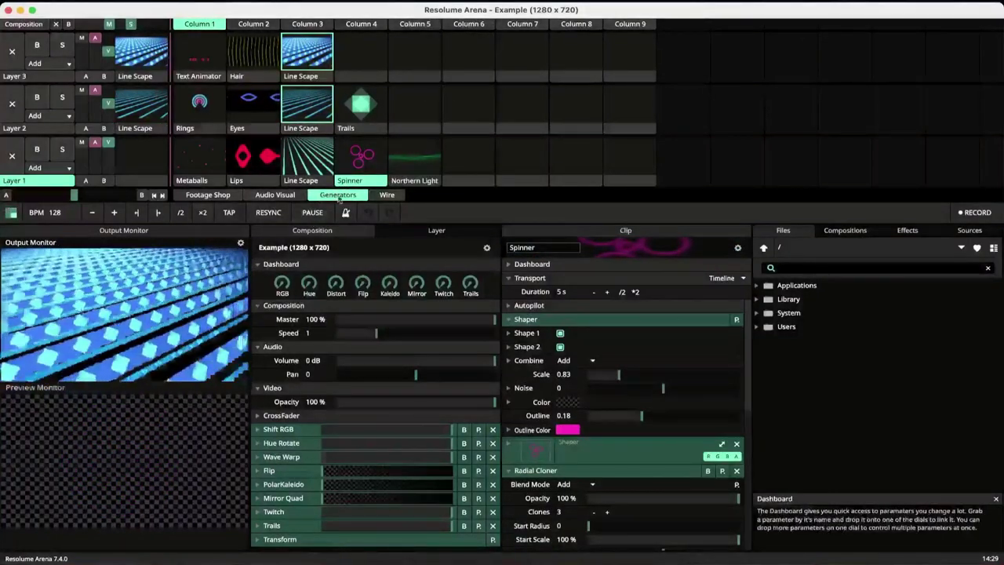
{"action": "left_click", "coordinate": [394, 181]}
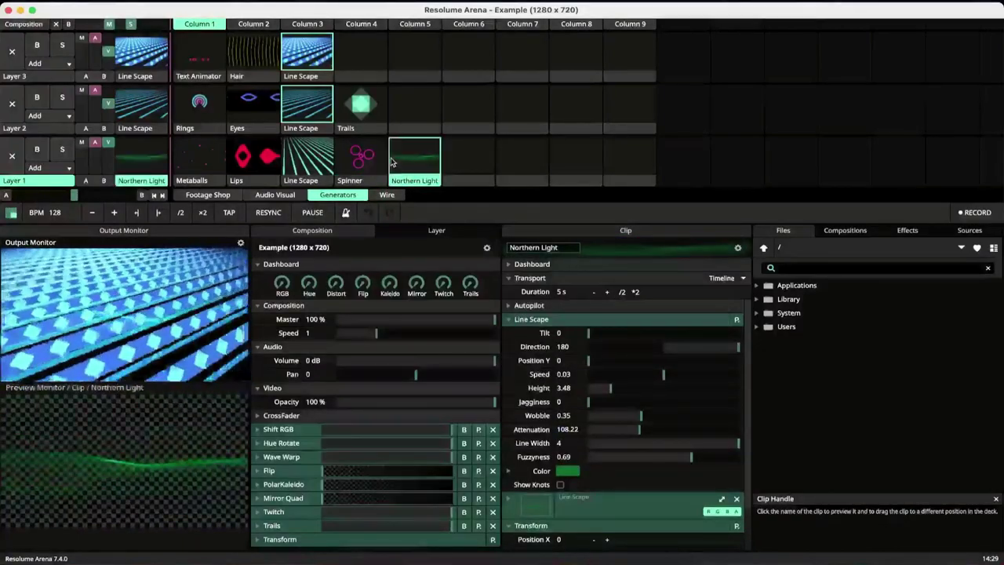
{"action": "left_click", "coordinate": [362, 156]}
{"action": "left_click", "coordinate": [307, 157]}
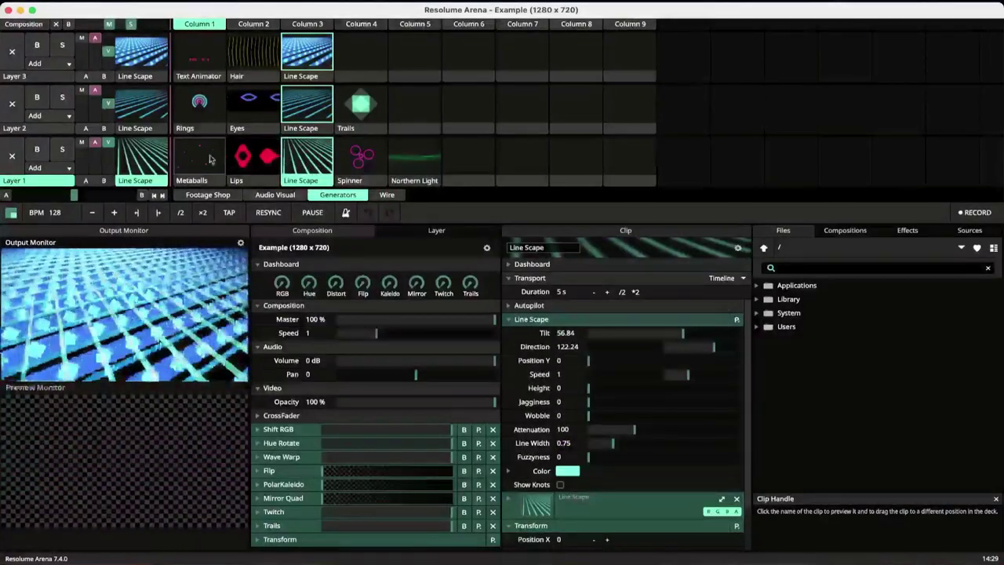
Start all clips of Column 2, Column 3 and Column 4 one after another
{"action": "left_click", "coordinate": [253, 23]}
{"action": "left_click", "coordinate": [308, 24]}
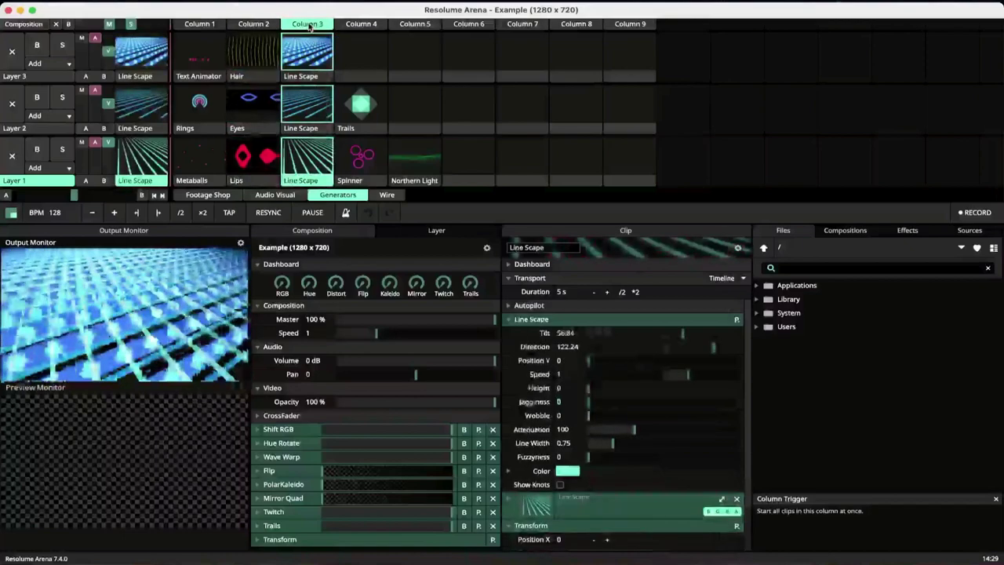
{"action": "left_click", "coordinate": [361, 23]}
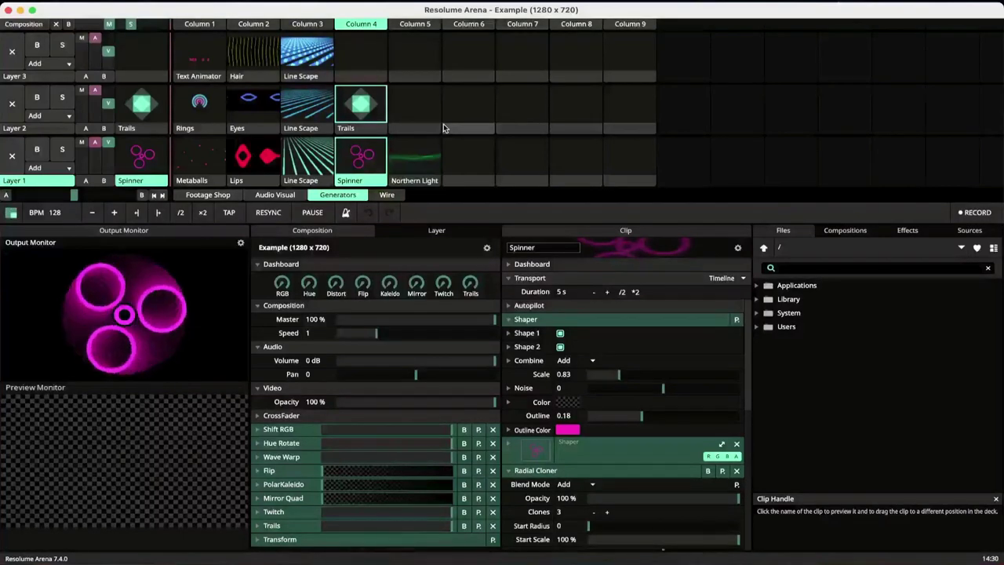
Play the Lips, Line Scape and Metaballs clips in turn on Layer 1
{"action": "left_click", "coordinate": [267, 159]}
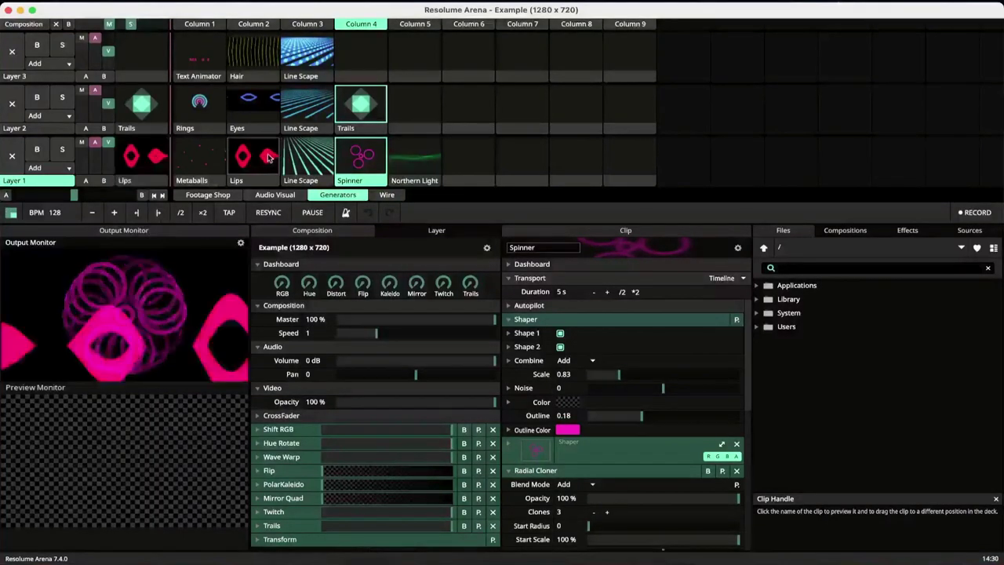
{"action": "left_click", "coordinate": [292, 160]}
{"action": "left_click", "coordinate": [199, 159]}
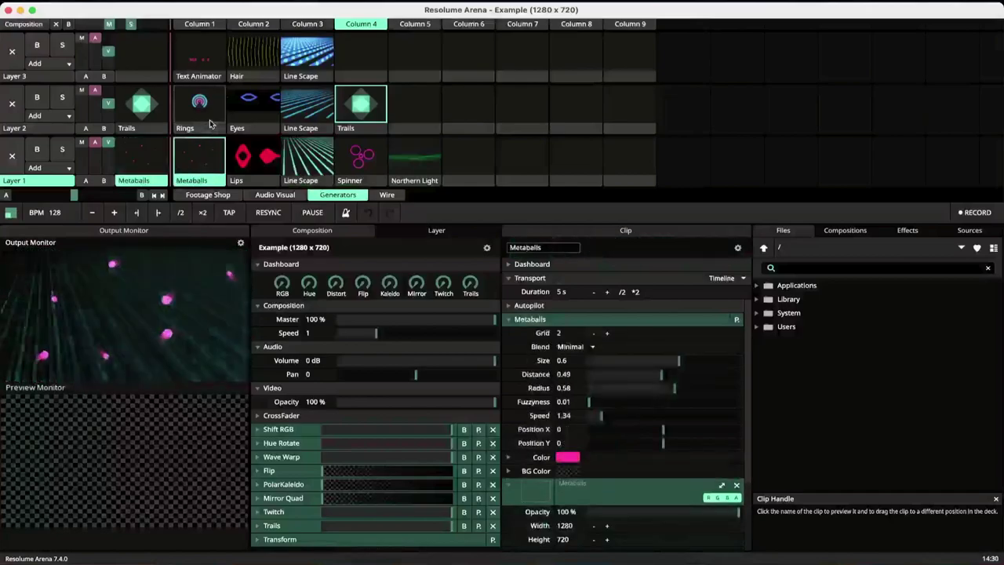